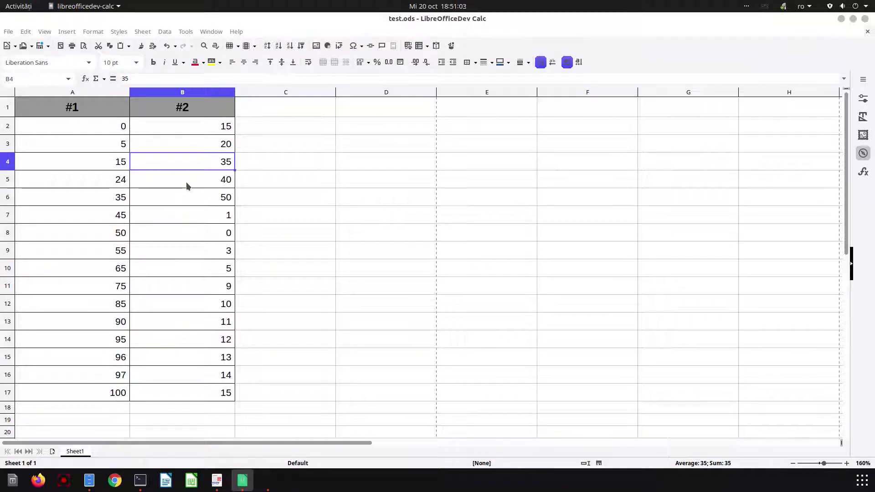
Check the values in cells A2, A17 (100) and B6 (50)
left_click(115, 129)
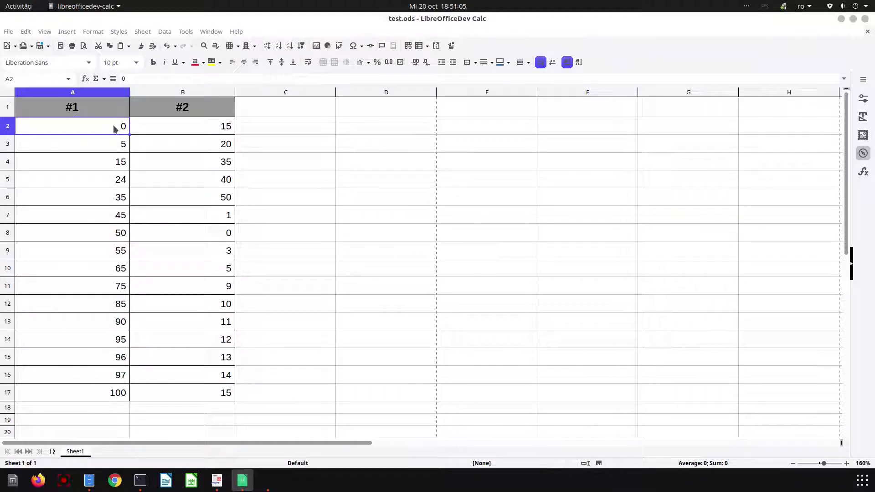
left_click(99, 393)
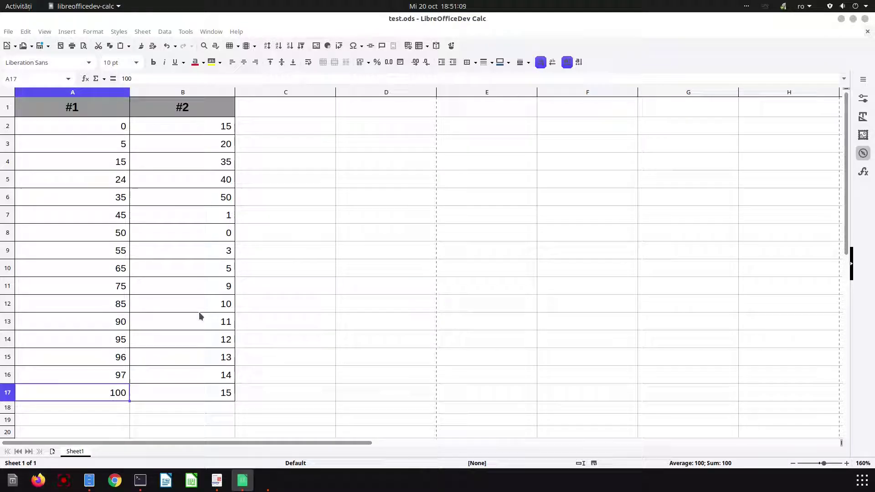
left_click(213, 193)
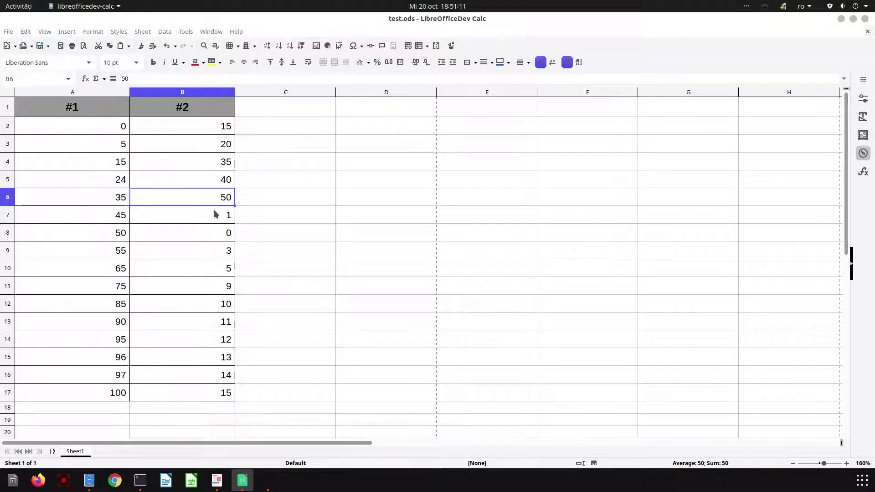
Select the numbers A2:A17 and bring up the Format menu's conditional options
left_click(121, 144)
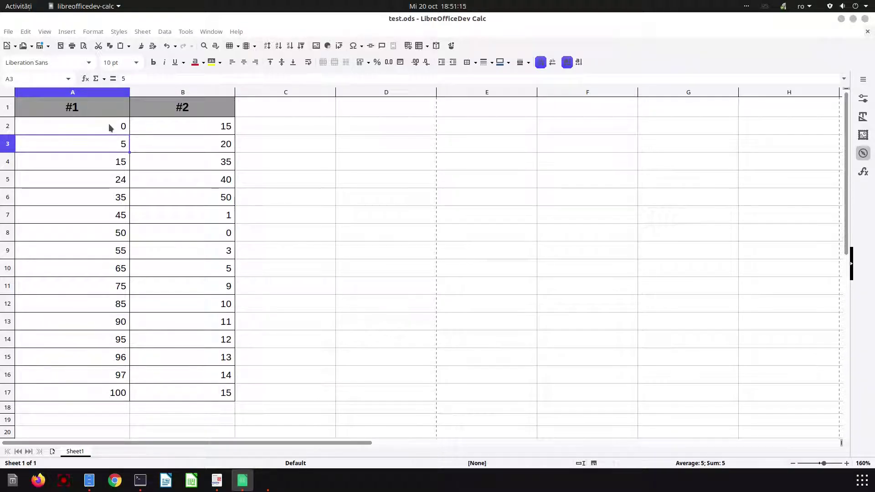
left_click_drag(109, 125, 83, 389)
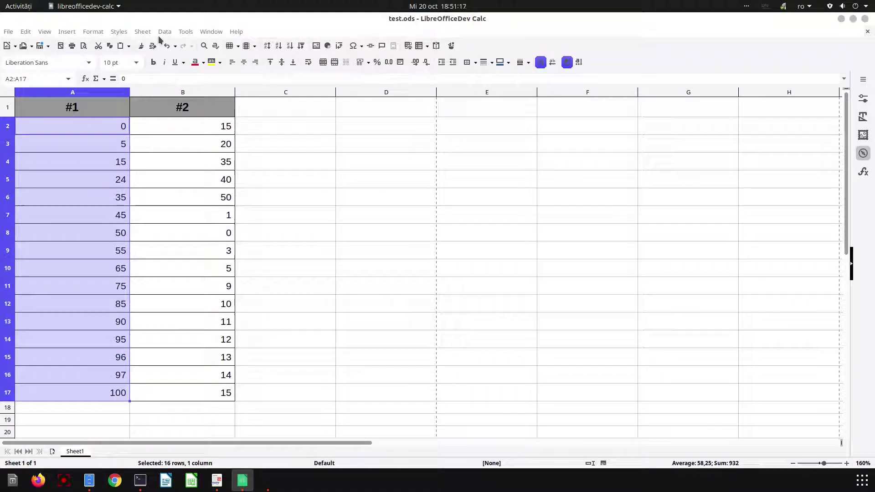
left_click(93, 32)
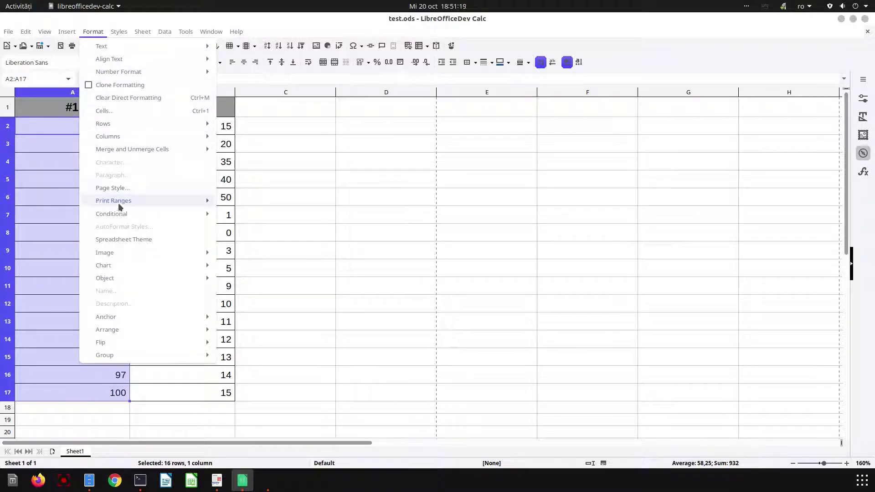
Apply a 3 Arrows icon set to A2:A17 with percent thresholds of 60 and 80
mouse_move(120, 213)
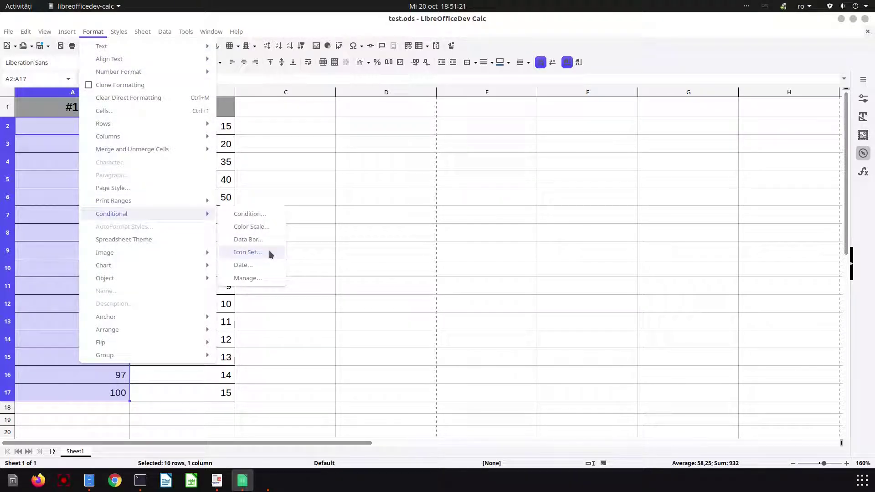
left_click(269, 252)
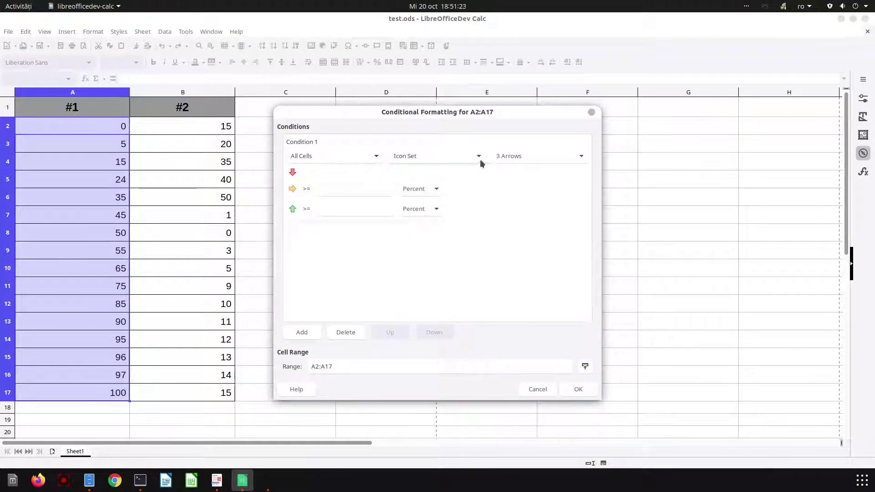
left_click(327, 189)
type("60")
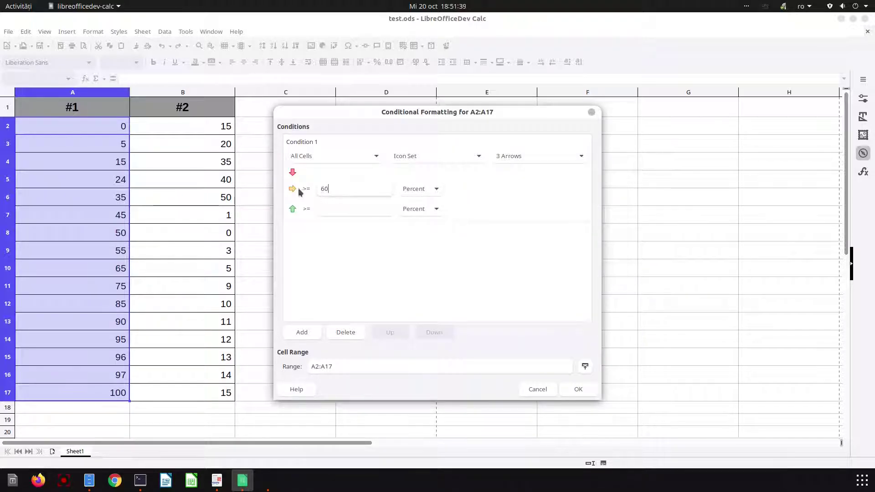
left_click(327, 209)
type("80")
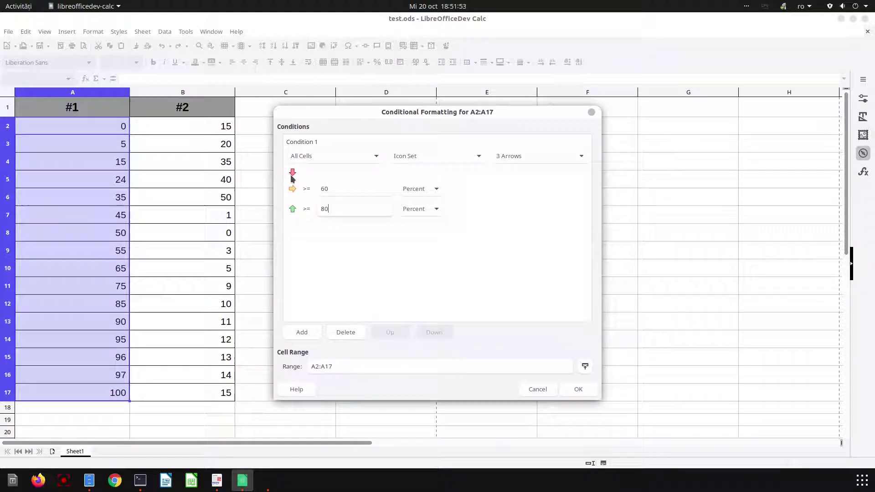
left_click(567, 388)
Select the red (A2:A9), yellow (A10:A11) and green (A12:A17) arrow rows to review them
left_click(141, 250)
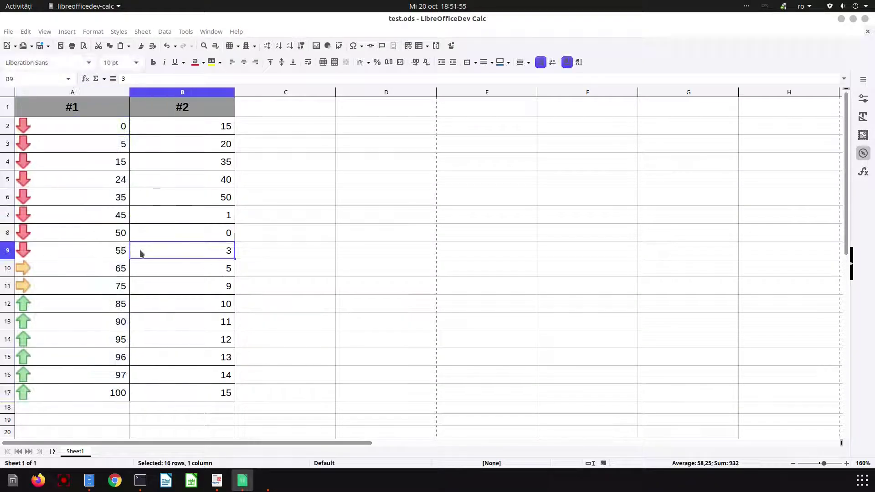
left_click_drag(117, 254, 108, 128)
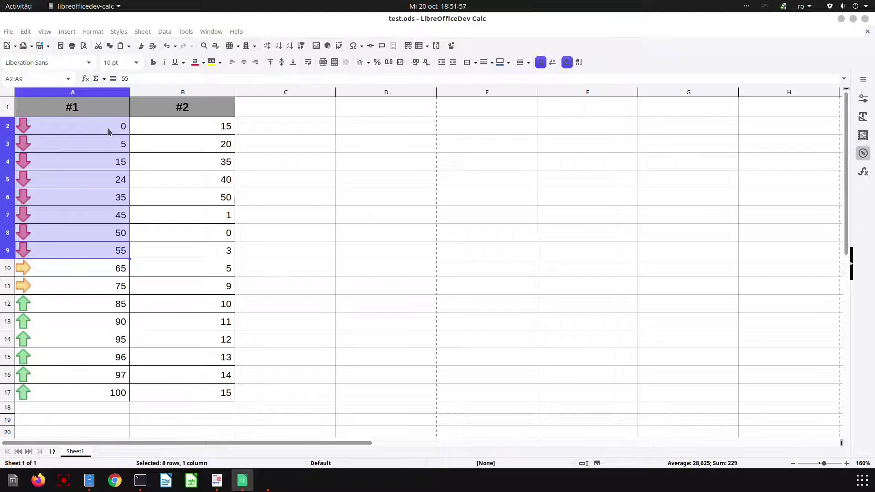
left_click(65, 272)
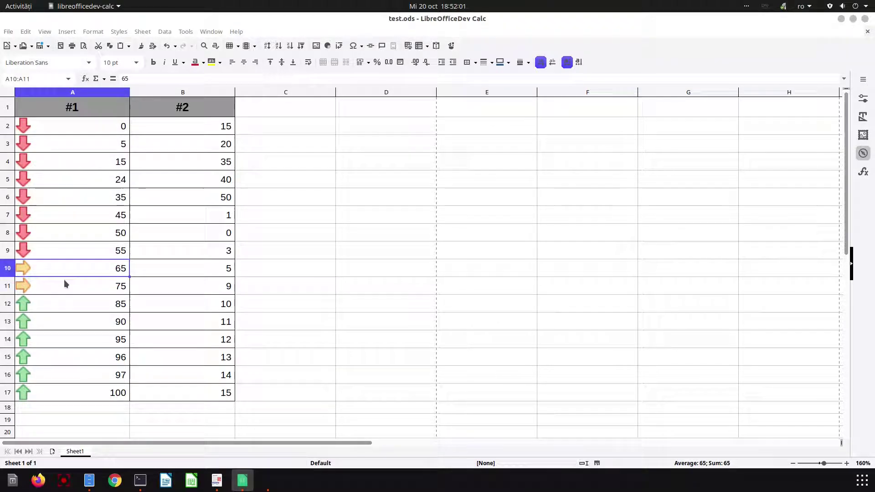
left_click(64, 285, "shift")
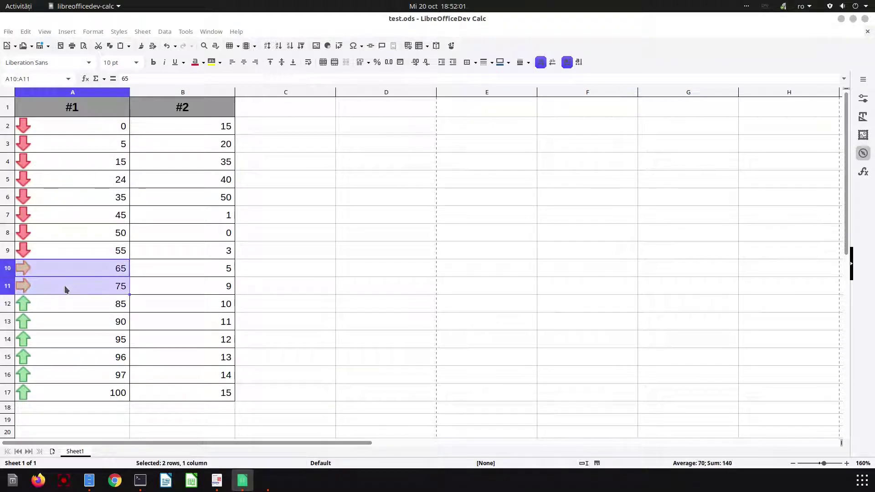
left_click(27, 268)
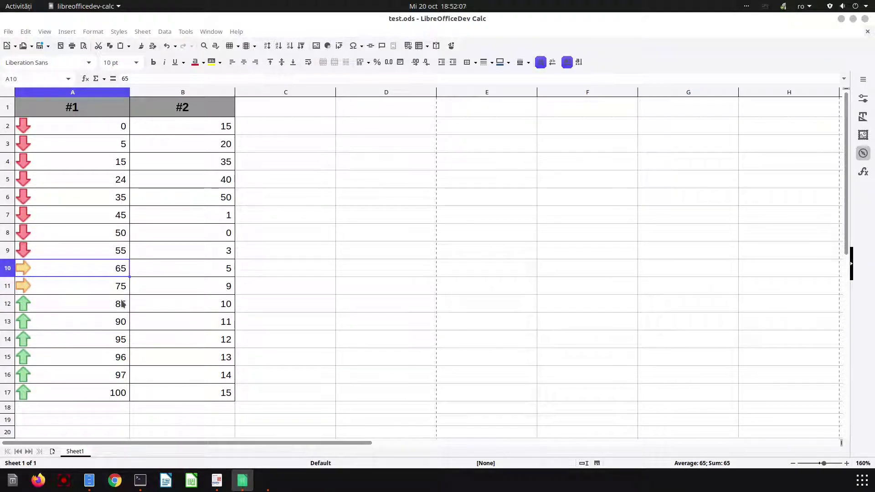
left_click_drag(121, 303, 116, 393)
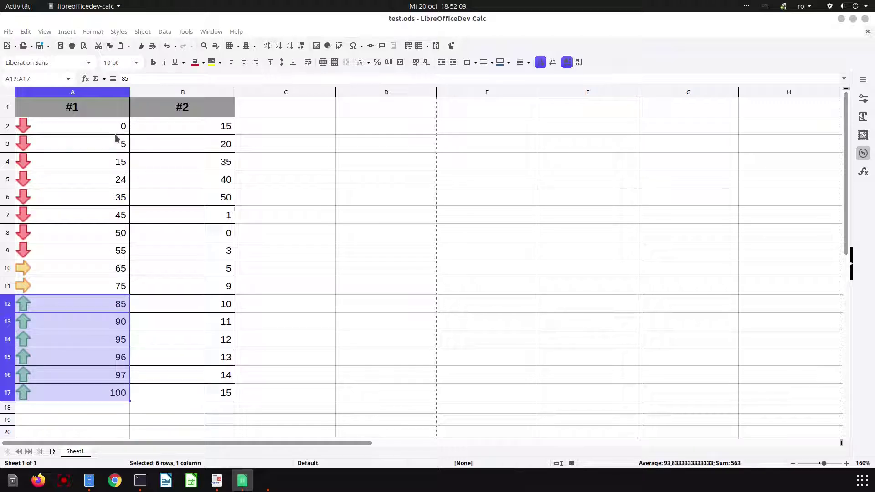
left_click(93, 31)
Edit the A2:A17 arrow rule in Manage Conditional Formatting, changing thresholds to 10 and 90 percent
mouse_move(180, 213)
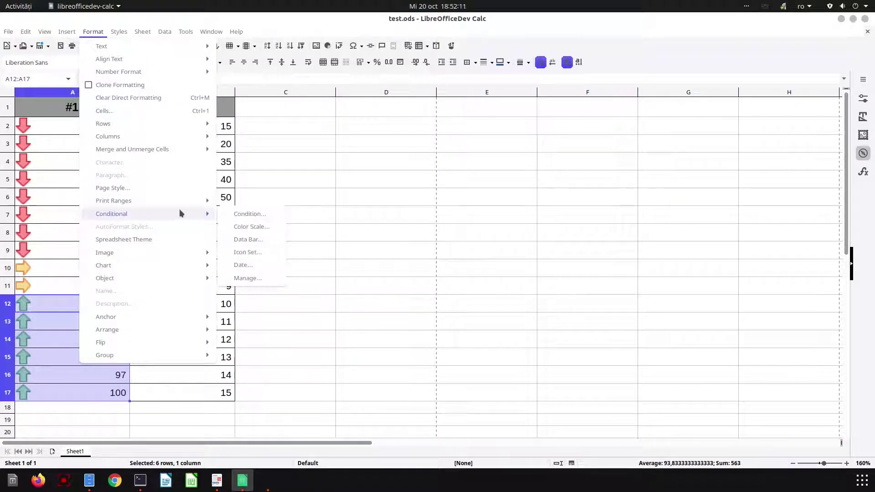
left_click(239, 278)
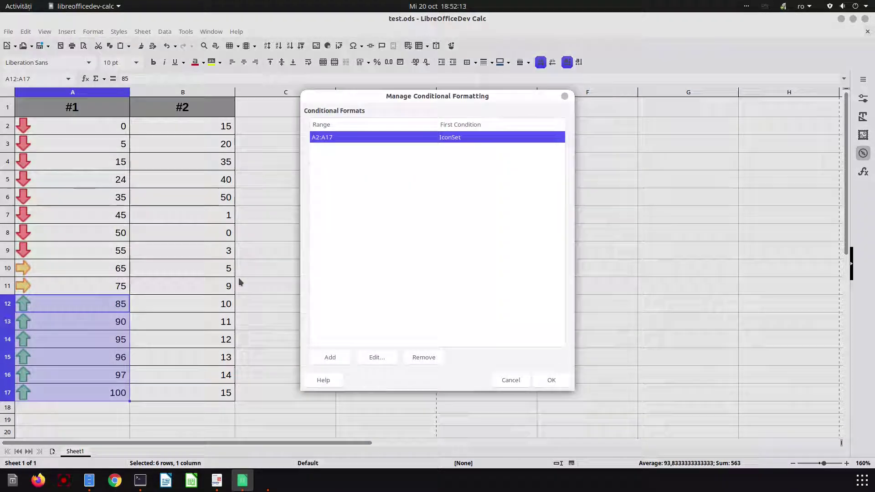
left_click(383, 355)
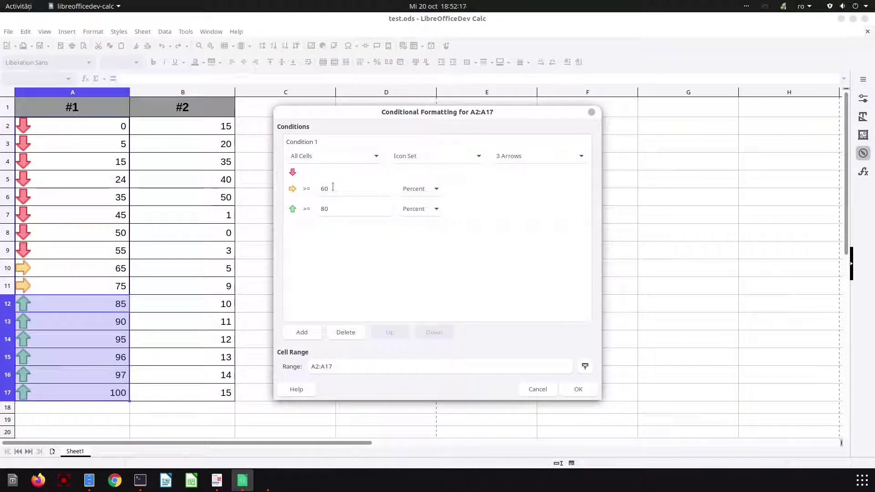
left_click_drag(333, 187, 316, 188)
type("10")
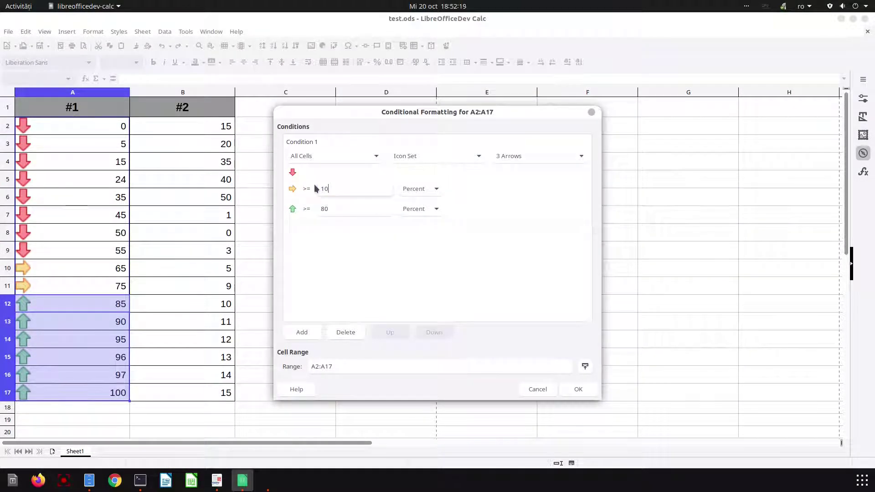
left_click_drag(369, 205, 307, 212)
type("90")
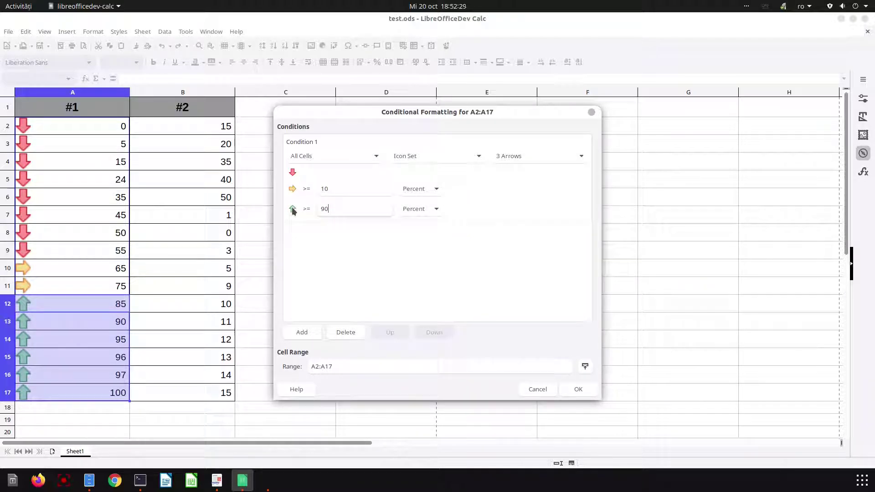
Confirm the 10/90 percent thresholds and check the red-arrow rows A2:A3
left_click(577, 388)
left_click(550, 381)
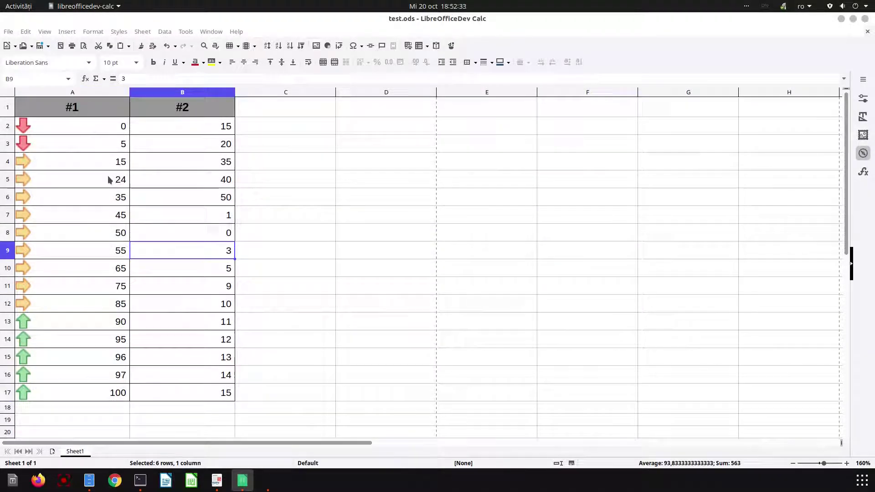
left_click(109, 135)
left_click_drag(110, 135, 107, 147)
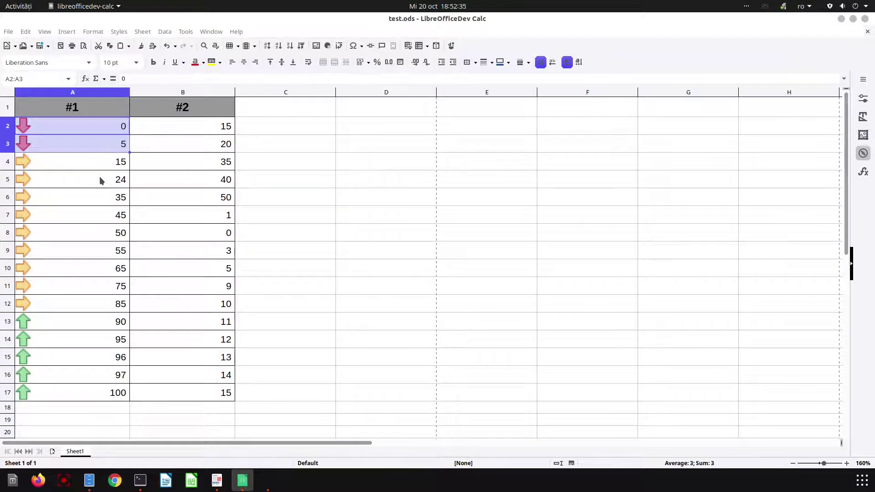
Check the yellow arrows in A4:A12, including 85 in A12, and the green ones from A13
left_click(118, 142)
left_click_drag(116, 325, 113, 166)
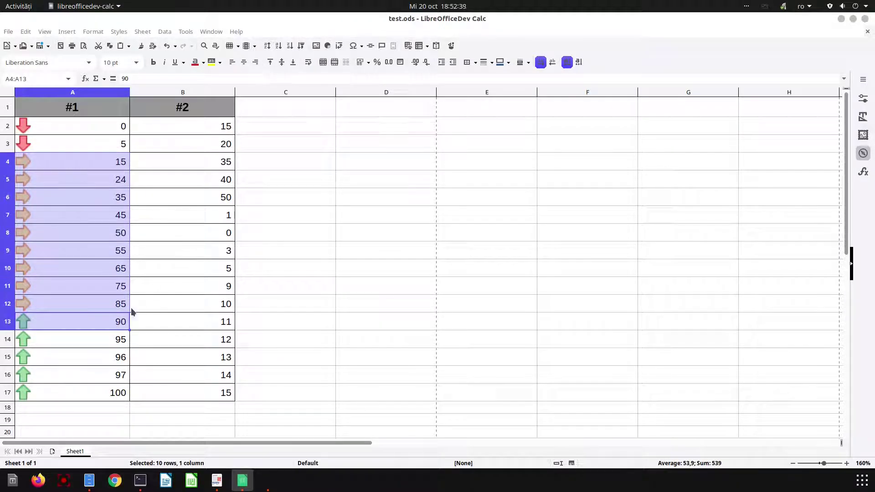
double_click(116, 302)
left_click_drag(104, 159, 93, 393)
left_click(96, 327)
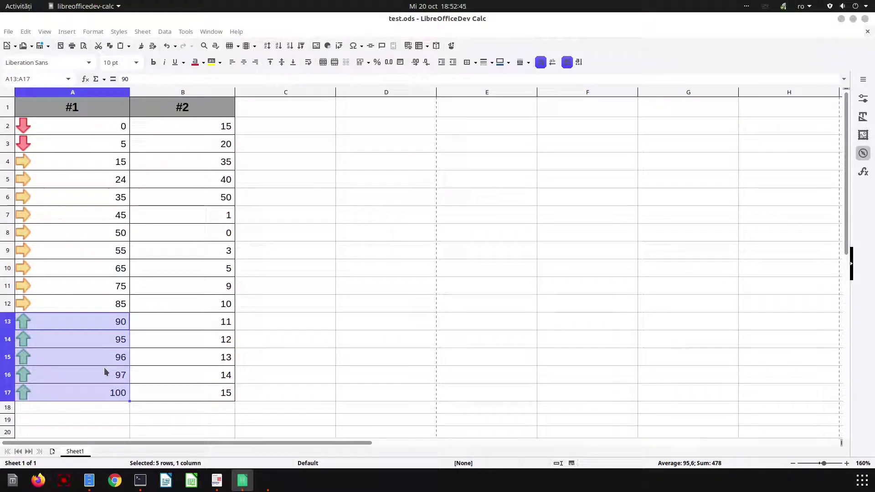
left_click(156, 148)
Open the A2:A17 icon-set rule for editing and scroll its style to 3 Gray Arrows
left_click(94, 33)
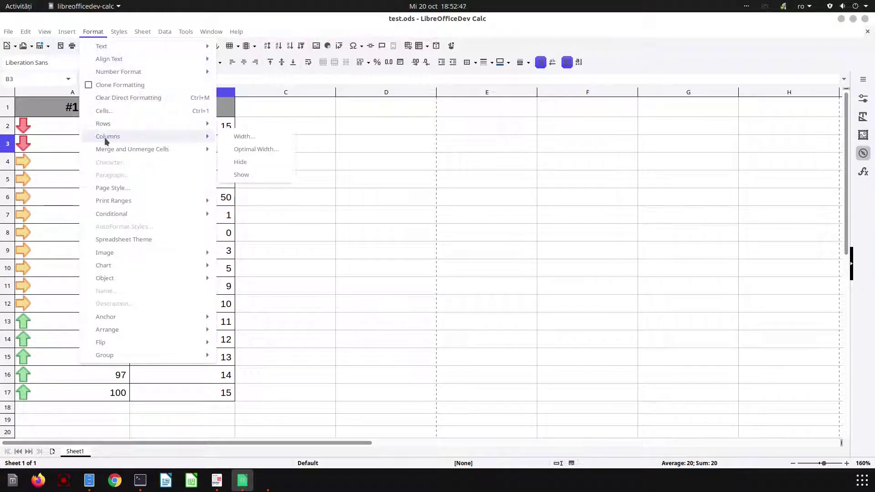
mouse_move(115, 212)
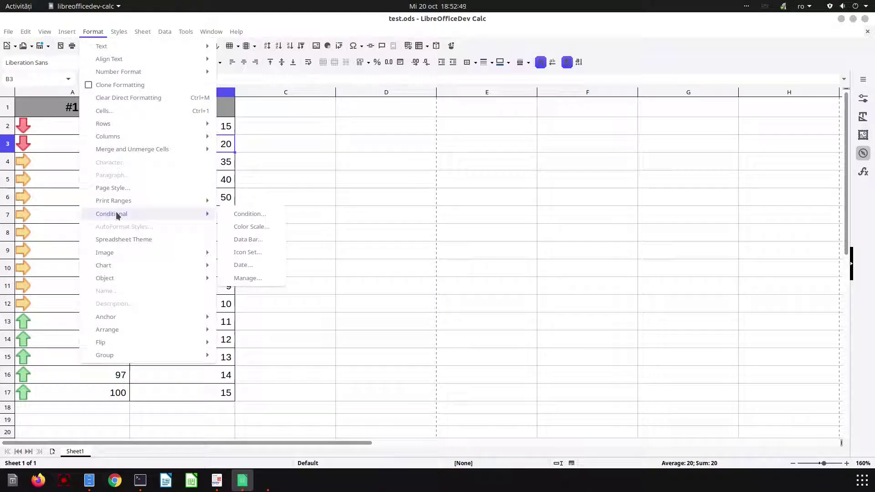
left_click(242, 278)
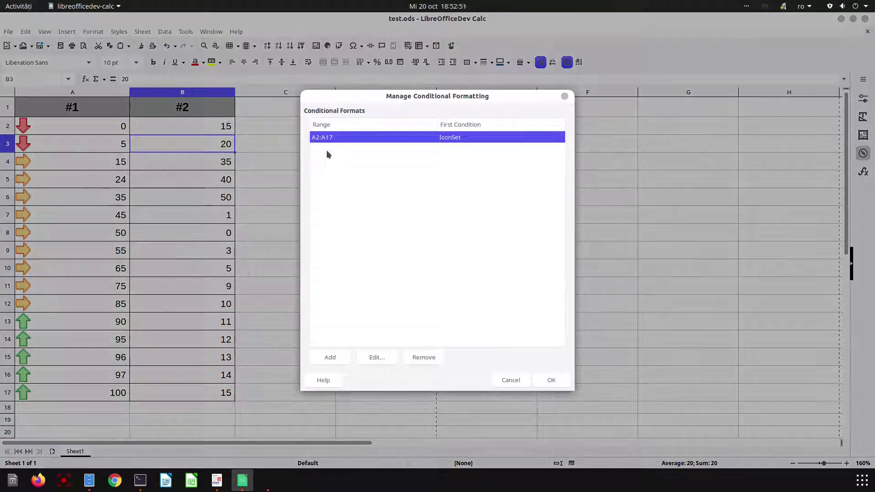
left_click(372, 360)
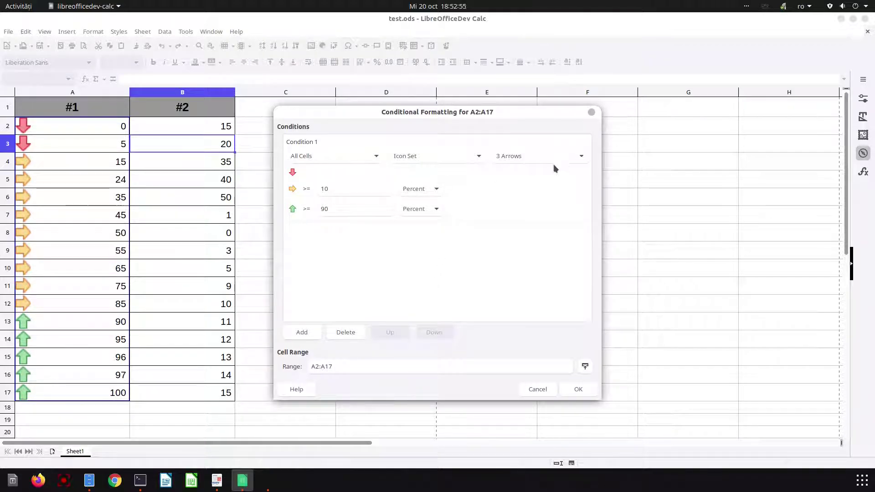
left_click(541, 156)
left_click(536, 159)
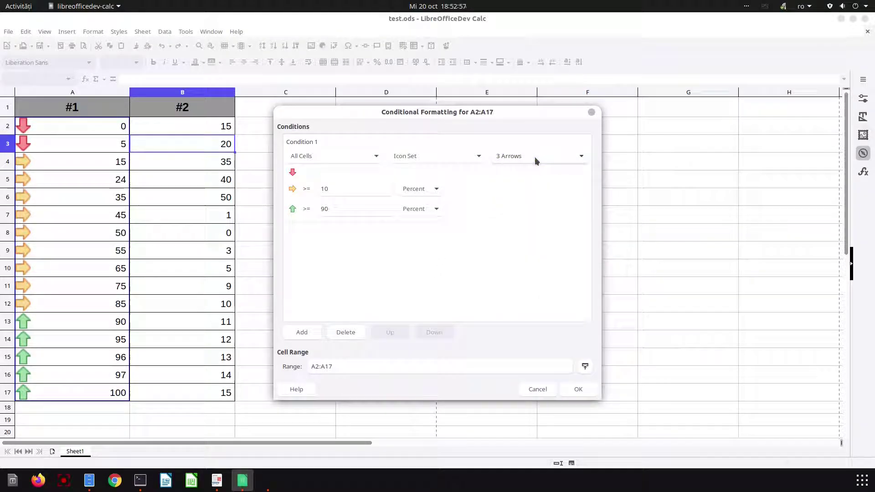
scroll(534, 157, "down", 1)
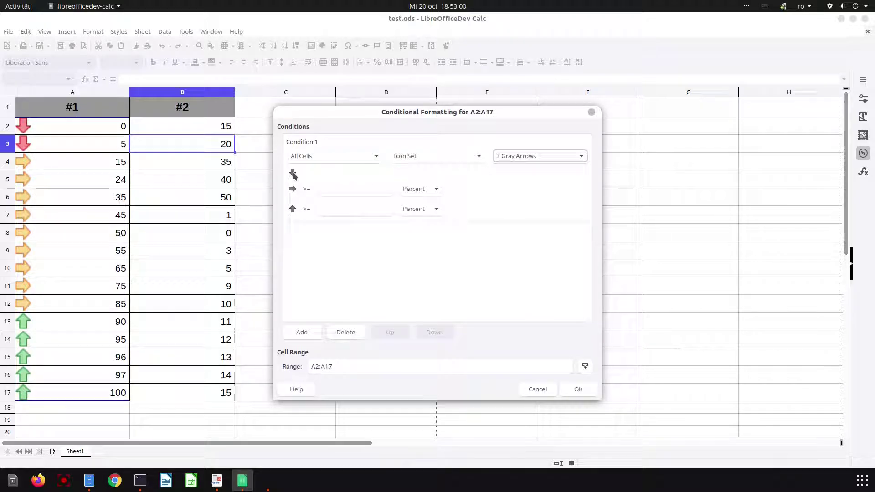
Scroll through the icon-set styles in the rule's style box
left_click(505, 155)
left_click(506, 157)
scroll(504, 157, "down", 1)
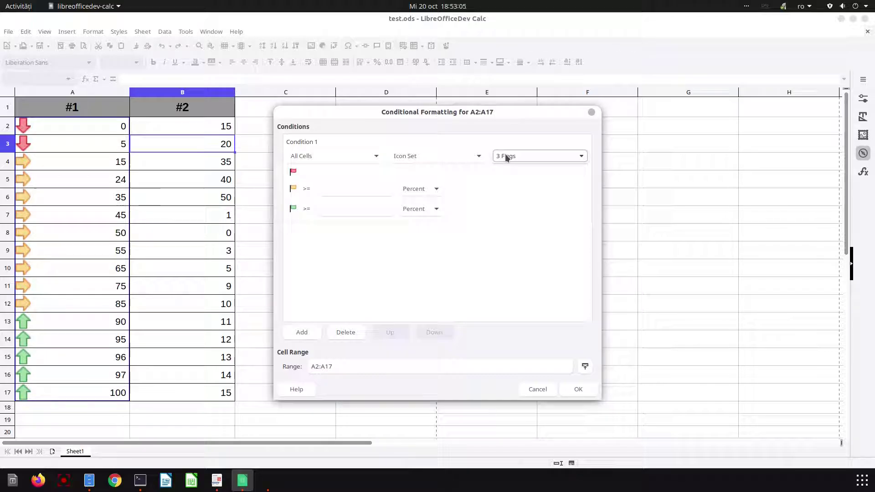
scroll(505, 155, "down", 1)
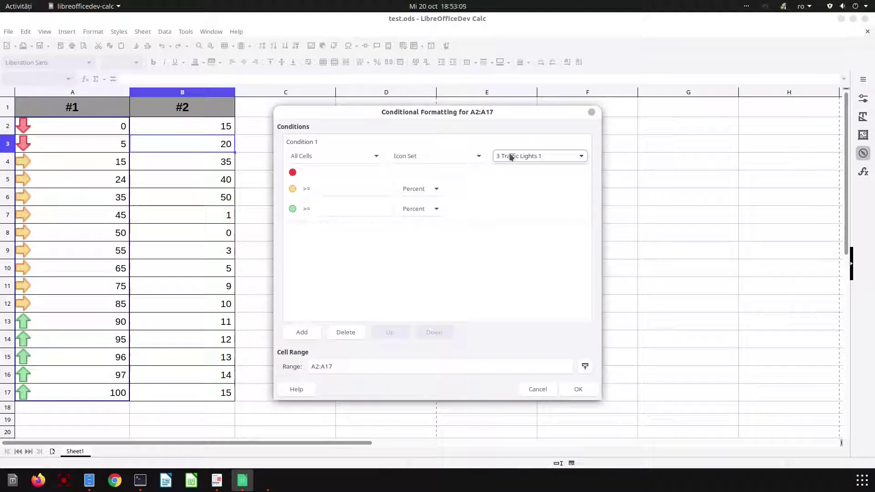
scroll(510, 156, "down", 1)
scroll(509, 156, "down", 1)
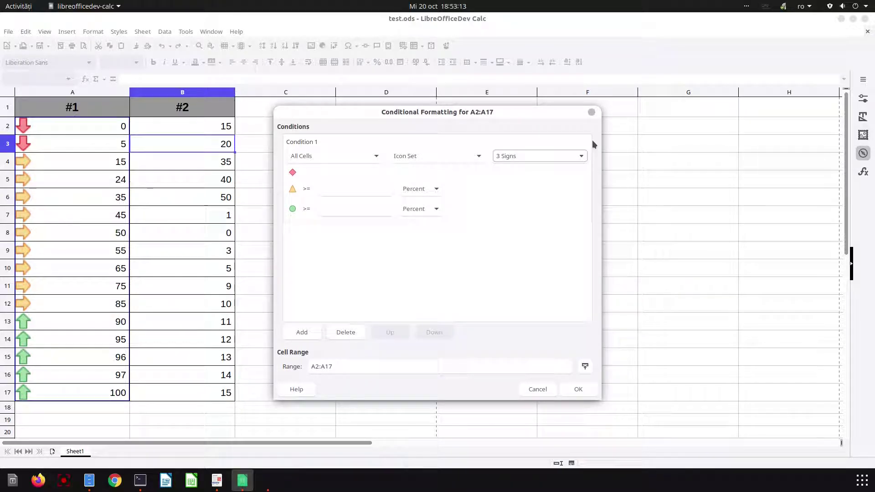
scroll(568, 160, "down", 1)
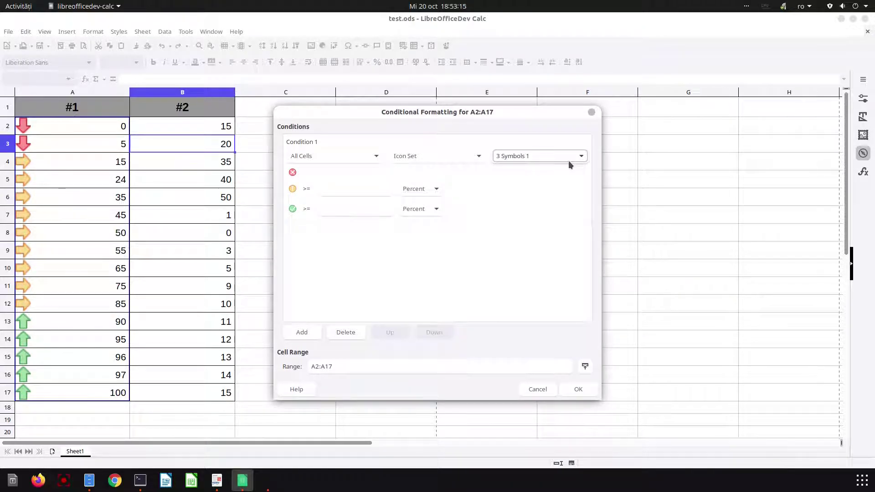
scroll(568, 160, "down", 2)
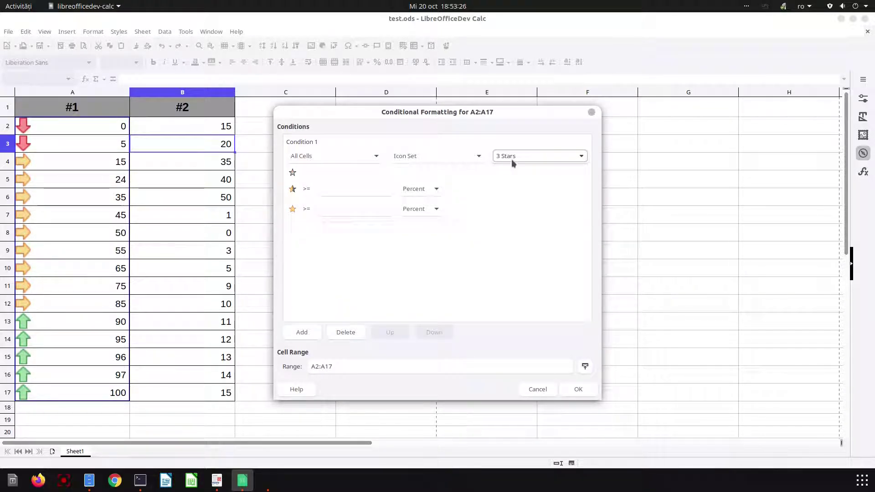
scroll(512, 159, "down", 1)
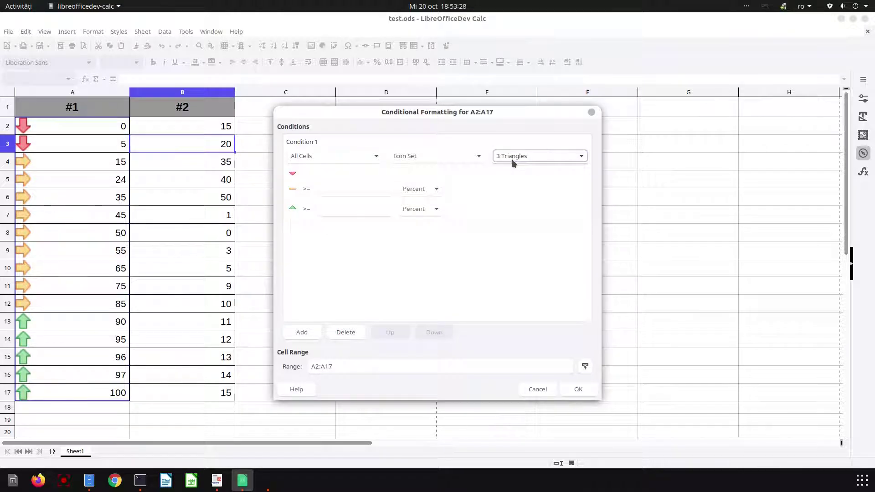
scroll(512, 160, "down", 1)
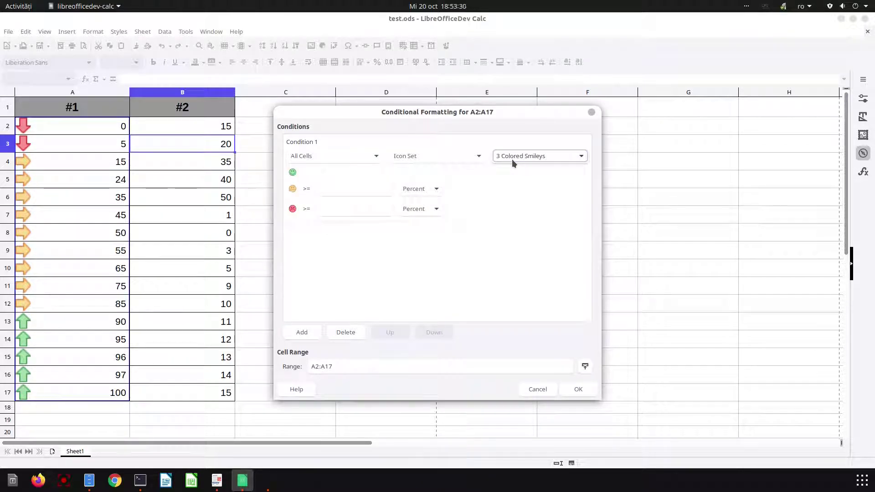
scroll(512, 159, "down", 1)
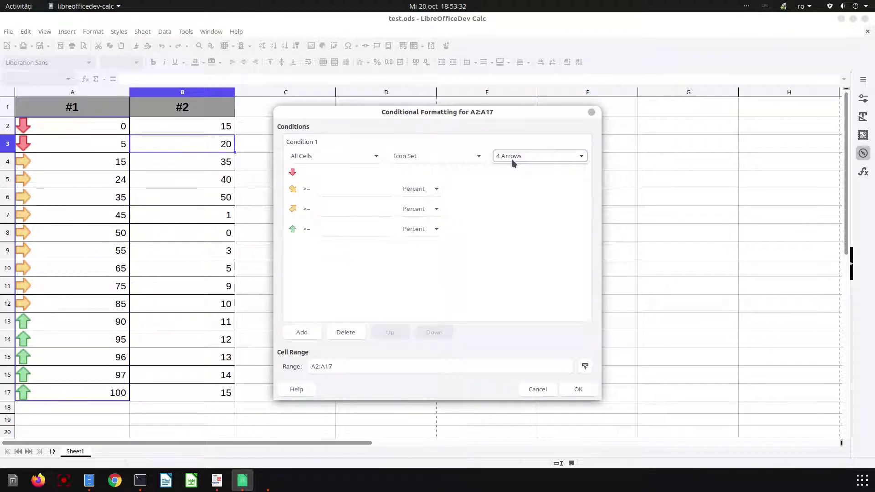
scroll(512, 160, "down", 1)
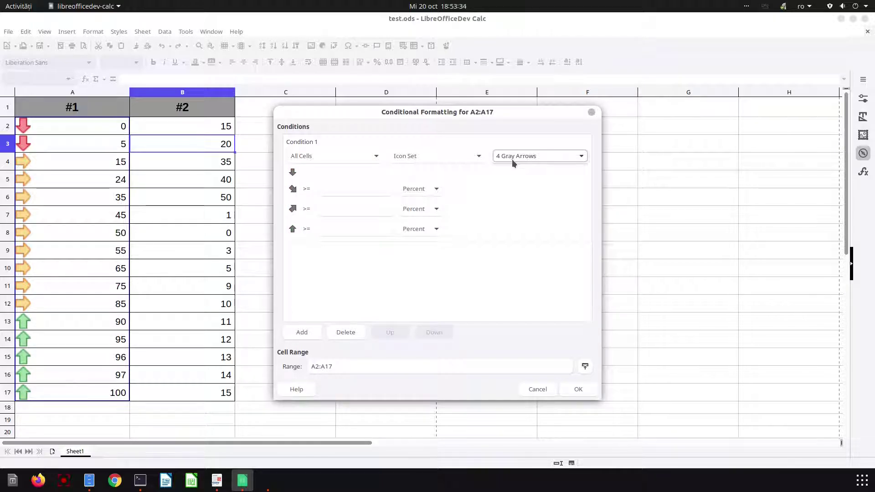
Pick 5 Boxes from the full style list, then step back with arrow keys to 4 Ratings
left_click(512, 160)
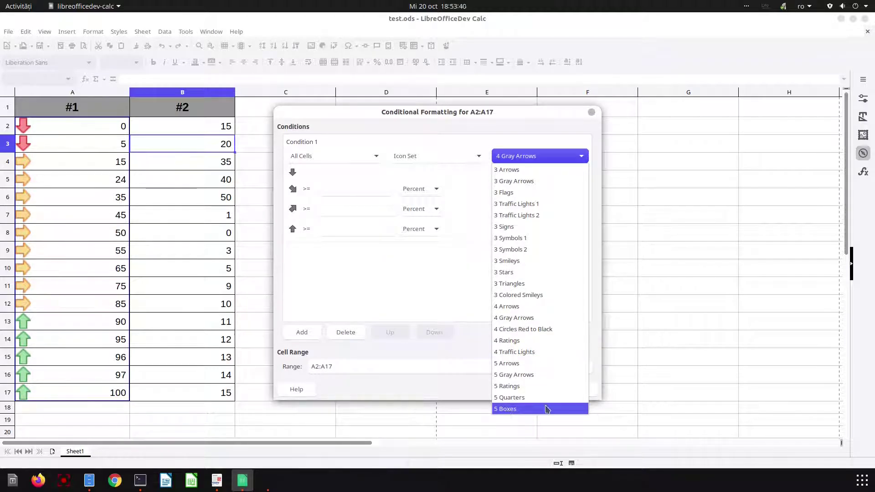
left_click(526, 409)
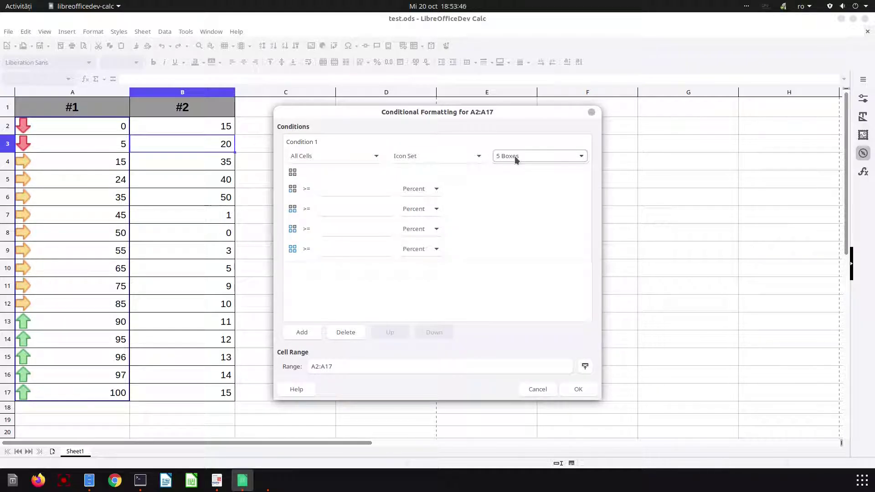
scroll(515, 156, "up", 1)
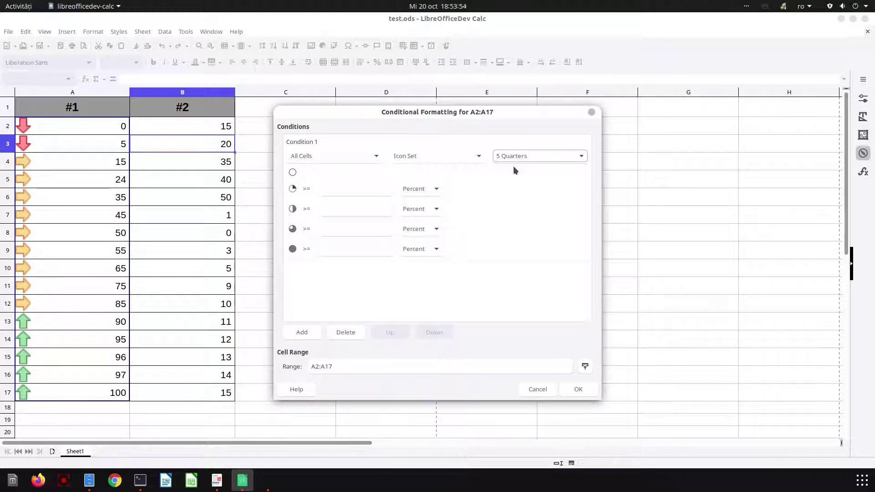
key("Up")
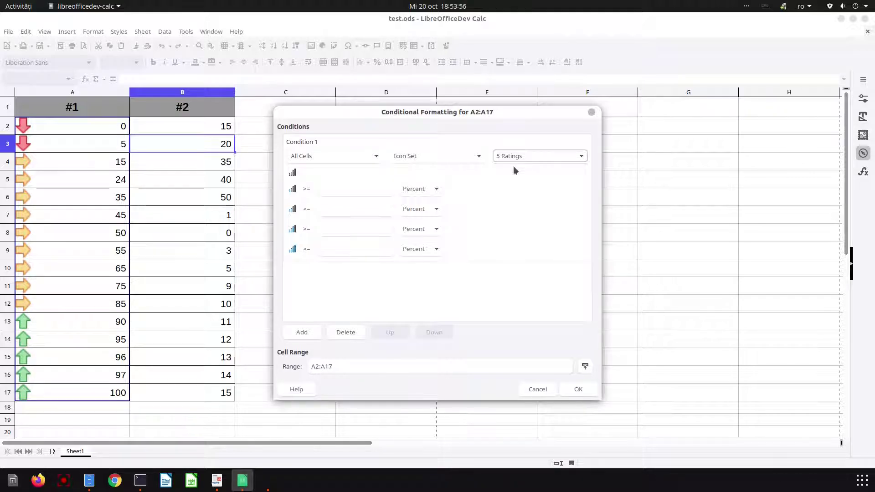
key("Up")
key("Up")
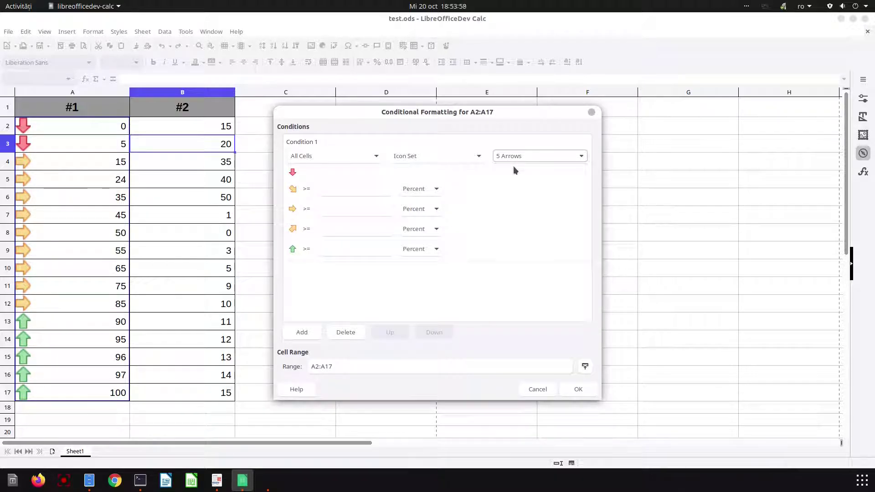
key("Up")
key("Up")
key("Up")
key("Up")
key("Up")
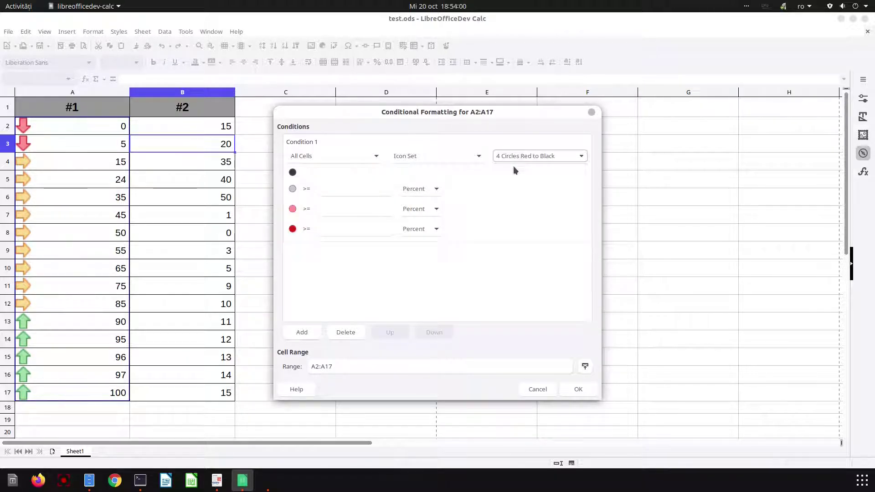
key("Up")
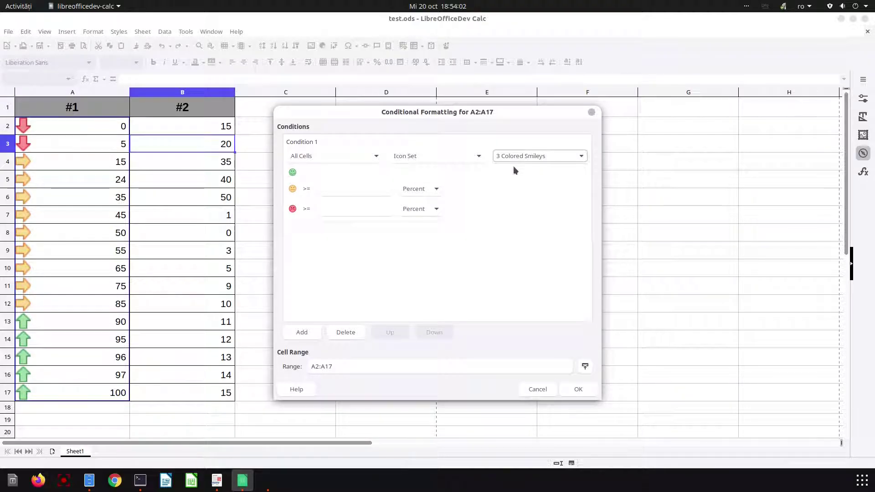
key("Up")
key("Up")
key("Down")
key("Down")
key("Down")
key("Down")
key("Down")
key("Down")
key("Down")
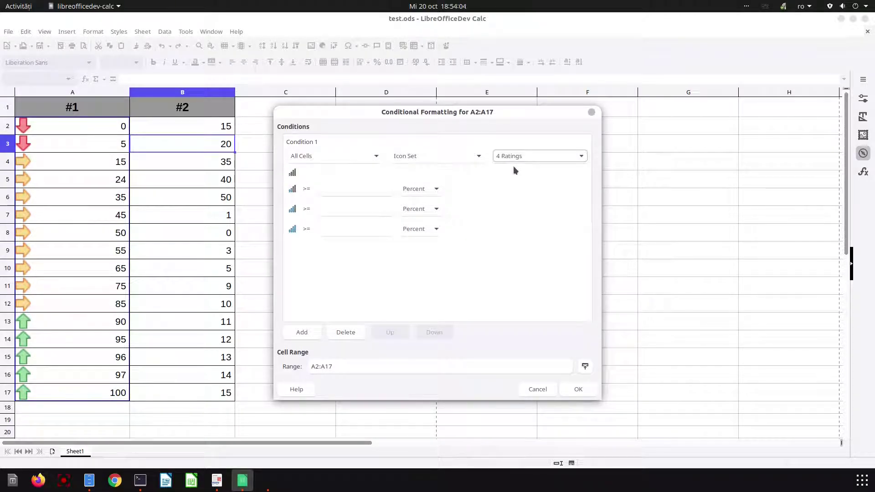
key("Up")
Apply 4 Ratings to A2:A17 with thresholds of 25, 50 and 75 percent
left_click(568, 391)
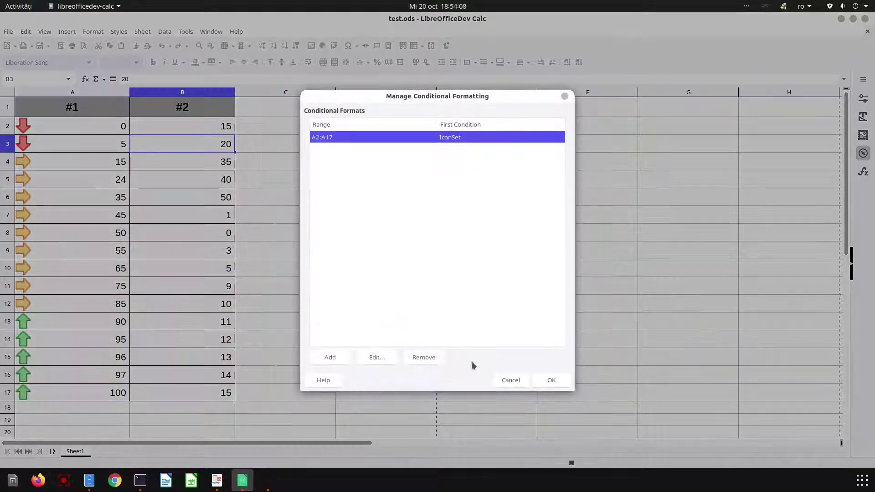
left_click(375, 358)
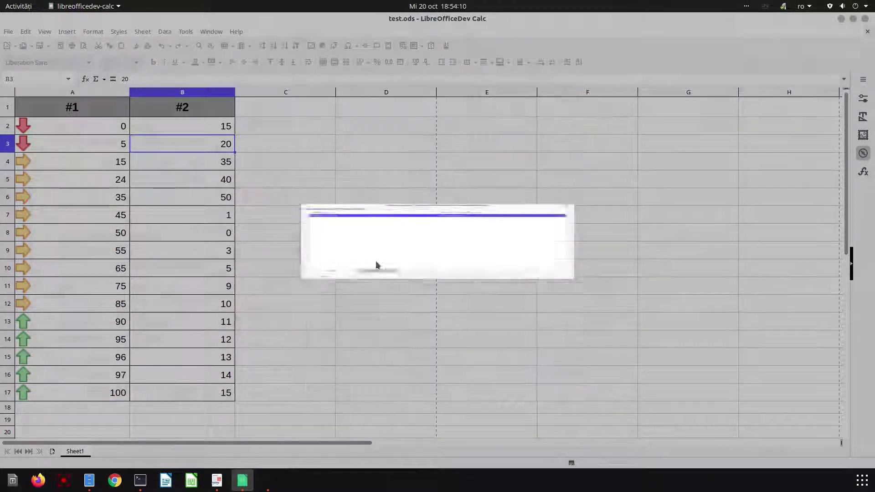
left_click_drag(336, 189, 316, 188)
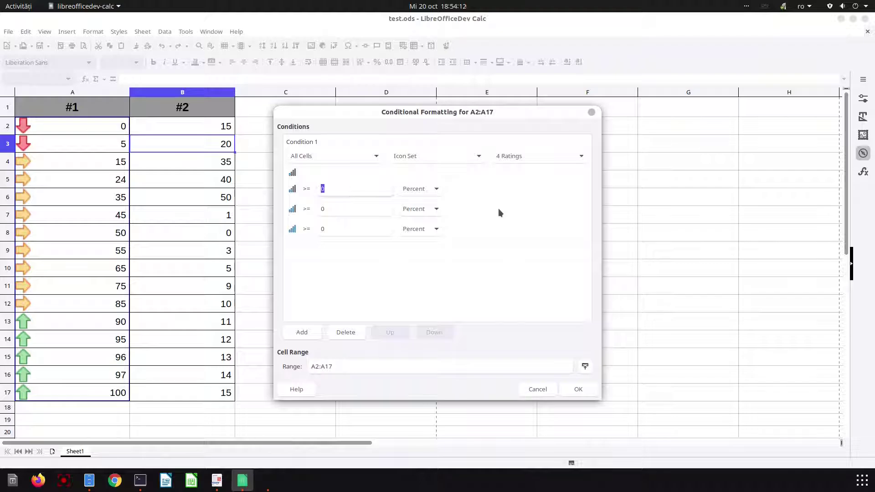
type("25")
key("Tab")
key("Tab")
type("50")
key("Tab")
key("Tab")
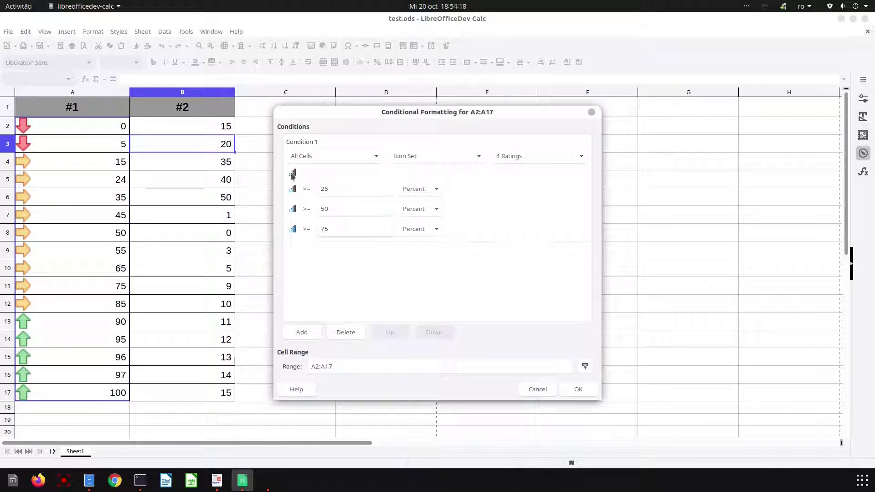
left_click(575, 389)
left_click(557, 378)
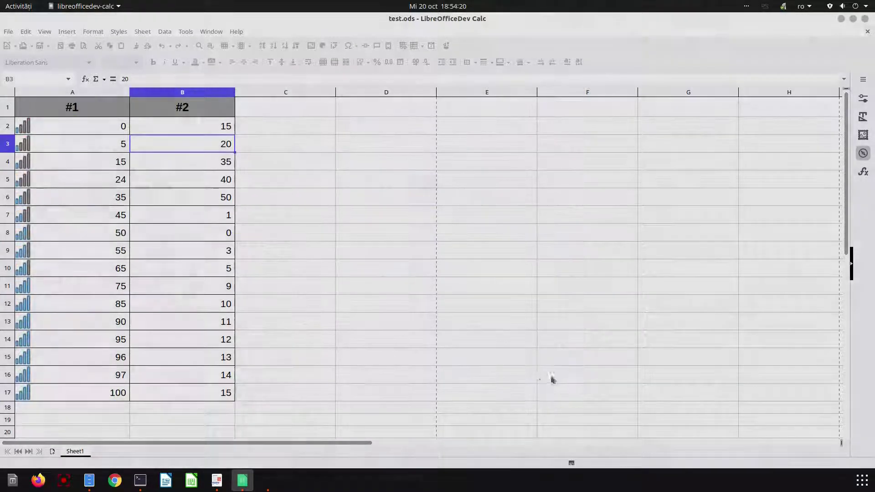
Check the ratings icons for 50, 75 and 100, then select B2:B17
left_click(253, 248)
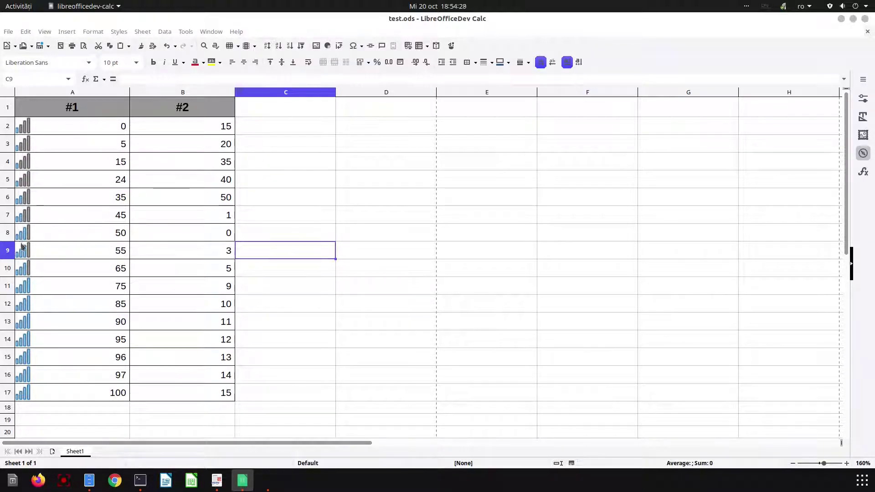
left_click(121, 235)
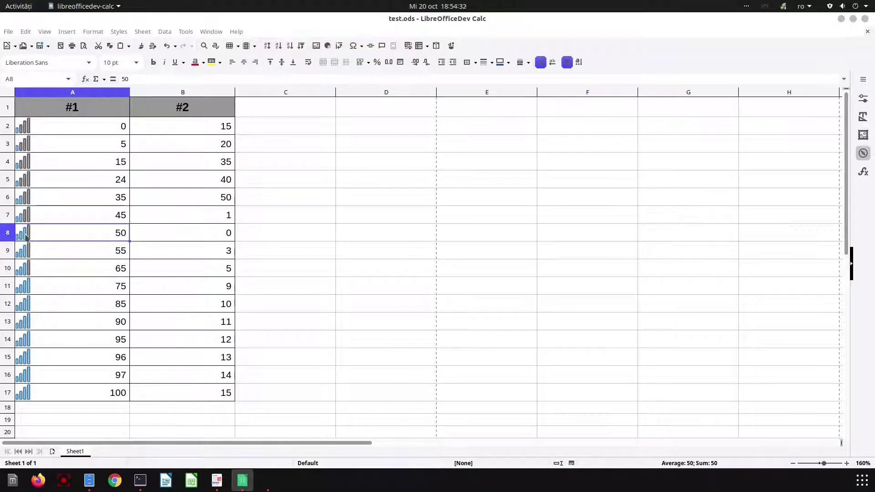
left_click(119, 286)
left_click(32, 392)
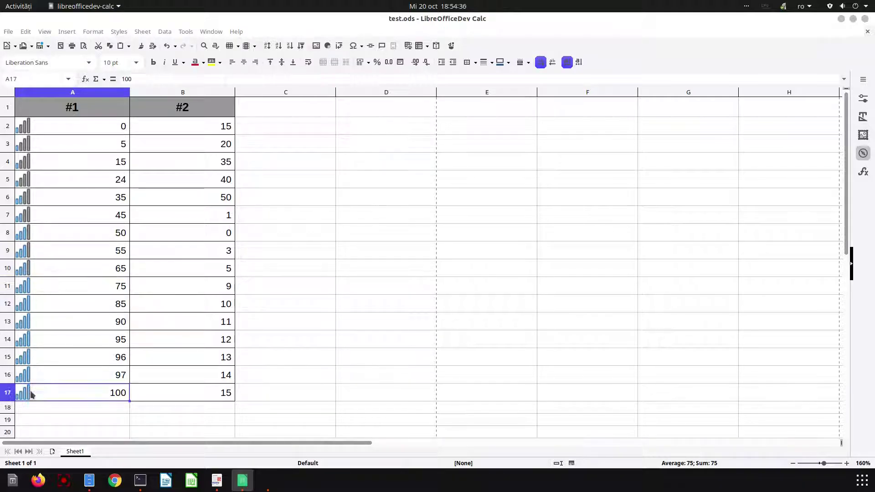
left_click_drag(170, 233, 169, 214)
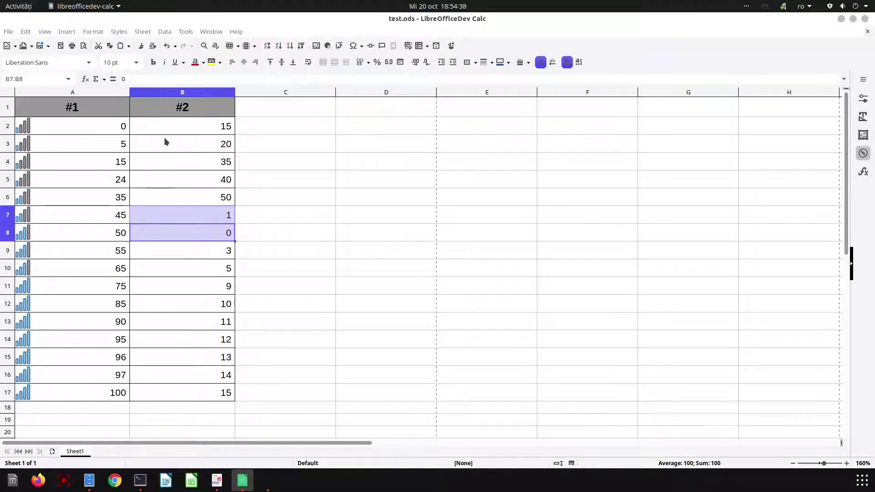
left_click_drag(179, 123, 189, 393)
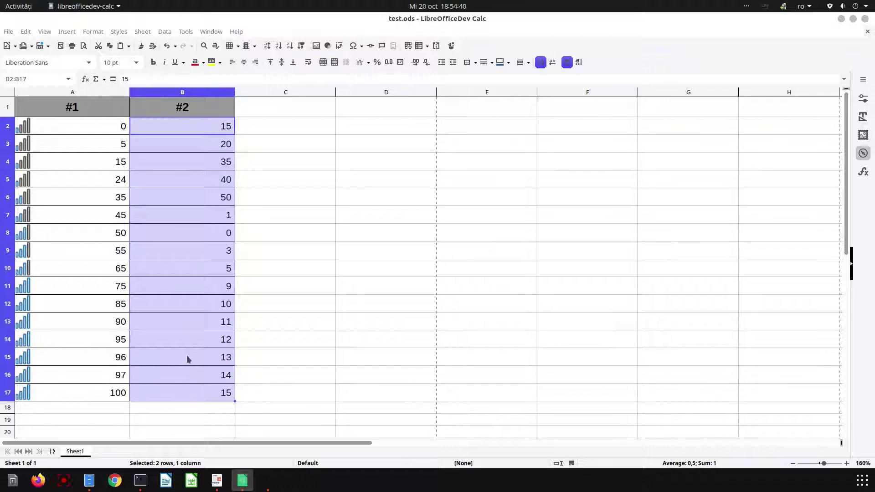
Give B2:B17 a 4 Traffic Lights icon set
left_click(93, 32)
mouse_move(158, 216)
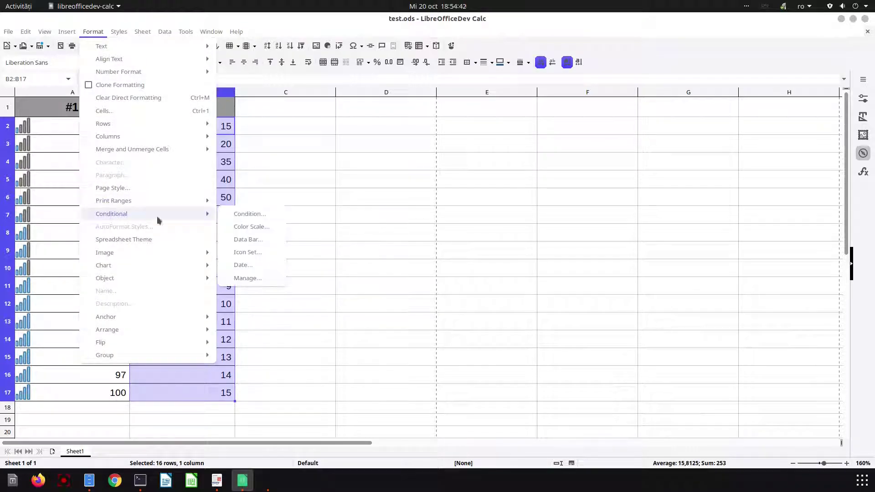
left_click(274, 249)
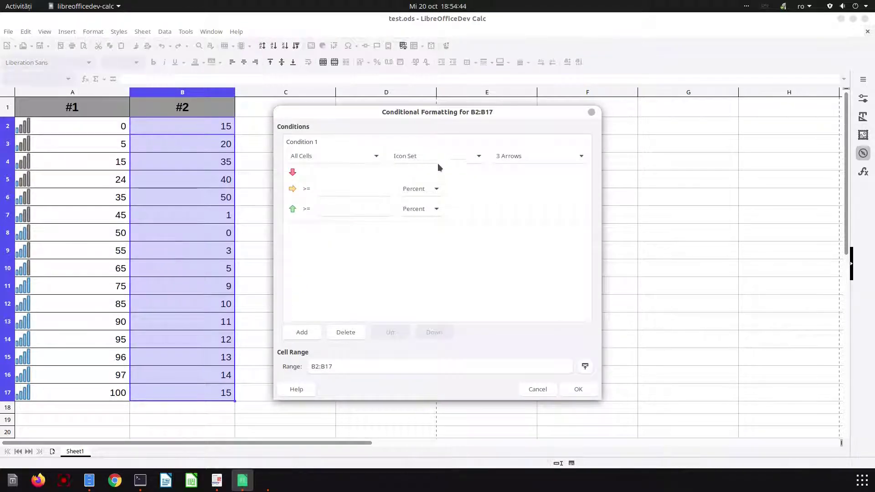
left_click(503, 157)
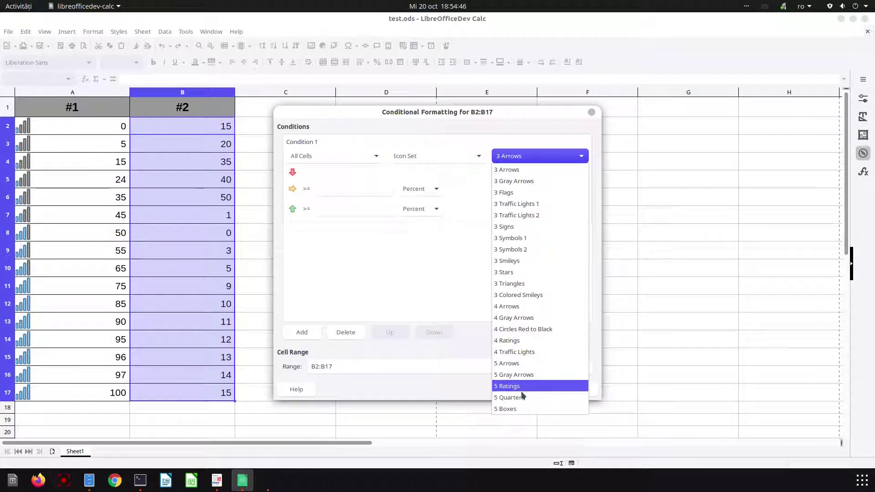
left_click(523, 374)
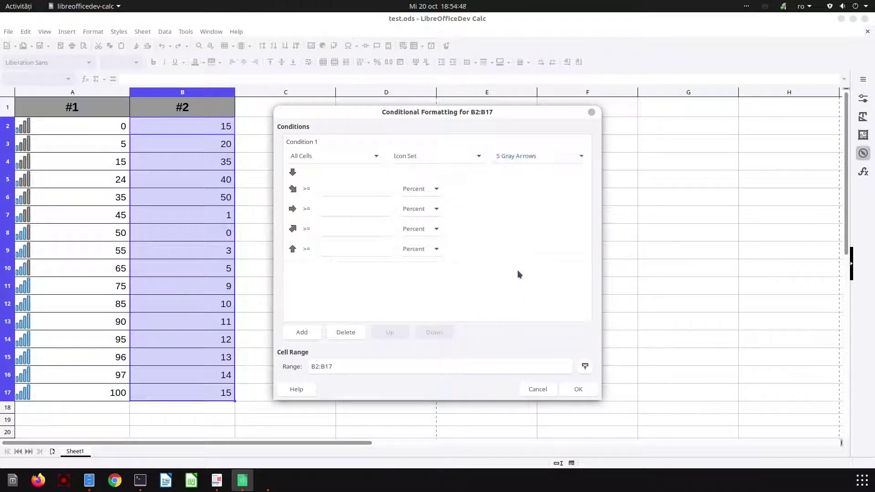
key("Up")
key("Up")
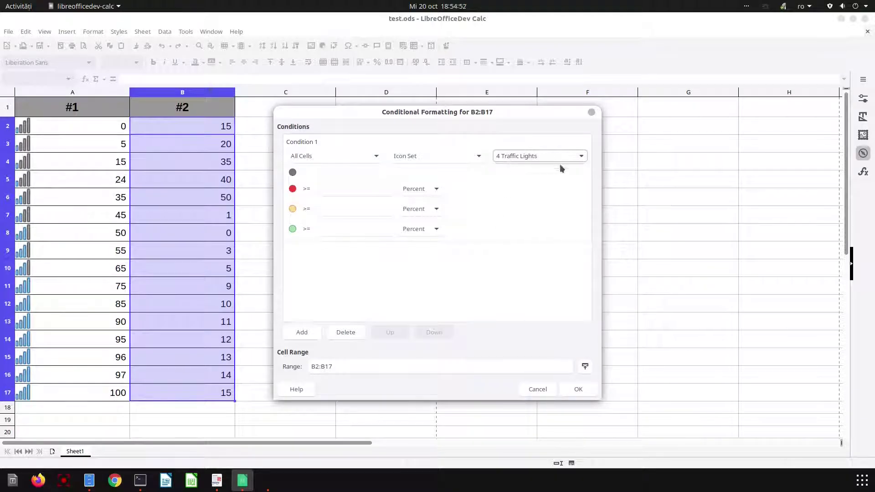
left_click(579, 393)
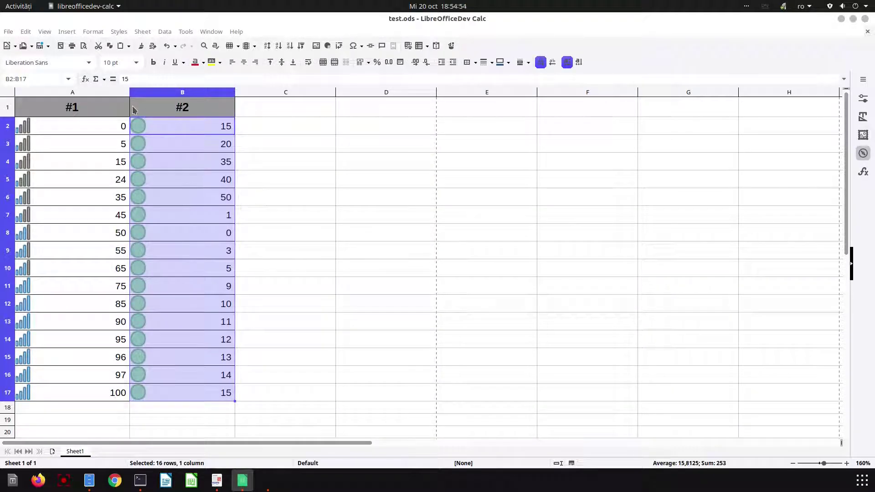
Open the B2:B17 traffic-lights icon set rule from Manage Conditional Formatting for editing
left_click(91, 32)
mouse_move(125, 219)
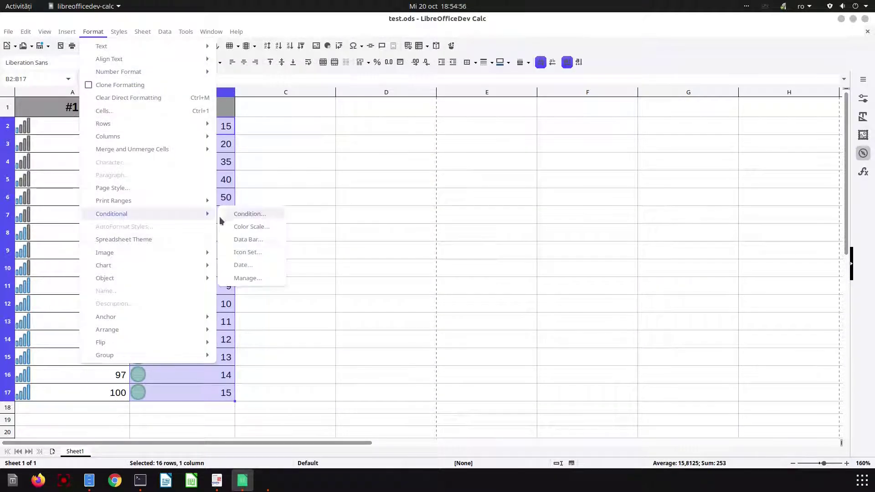
left_click(246, 278)
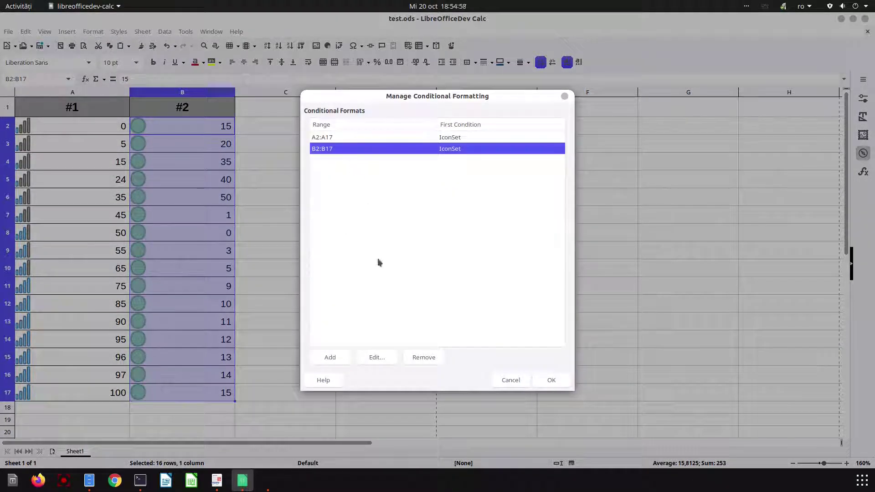
left_click(376, 357)
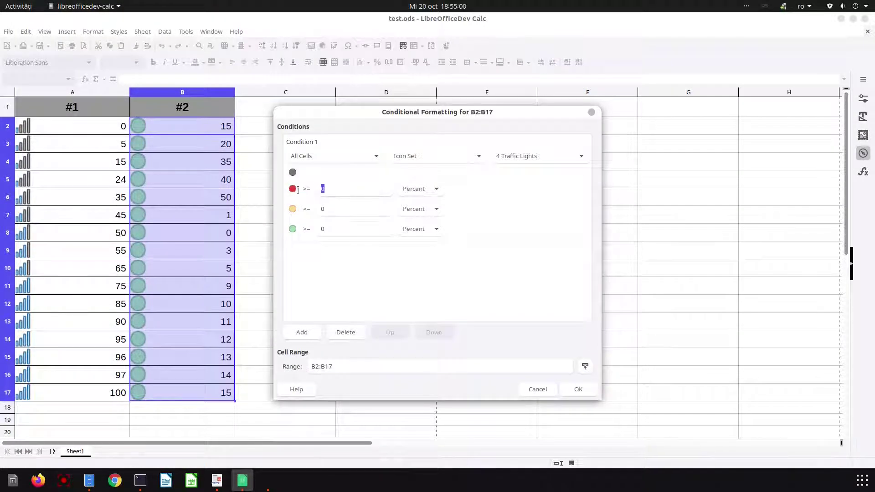
Set the traffic-light percent thresholds to 25, 50 and 75 and confirm
double_click(322, 189)
type("25")
key("Tab")
type("50")
key("Tab")
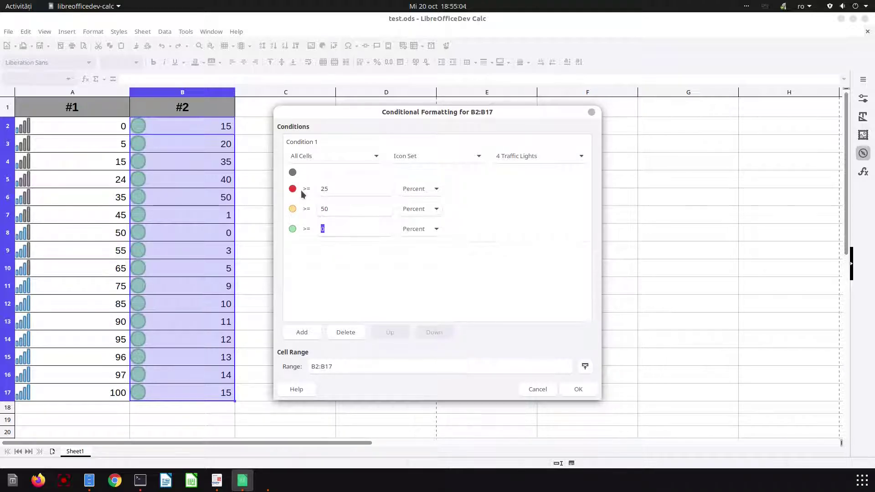
type("75")
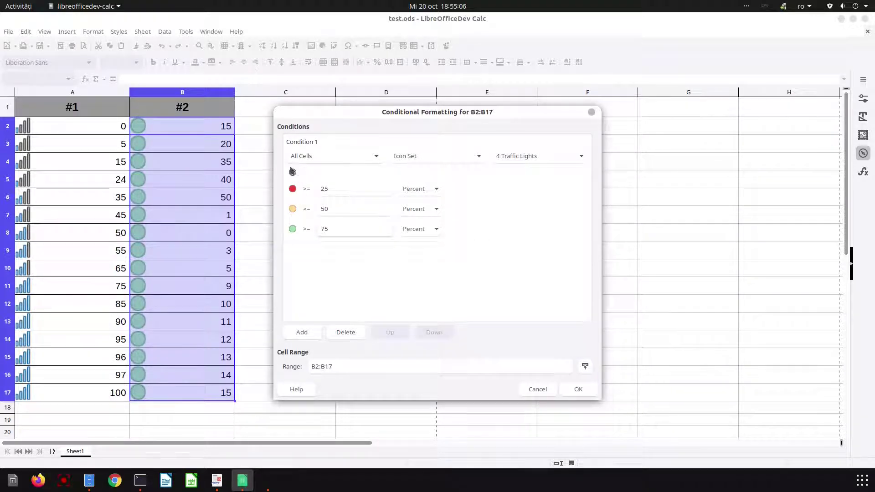
left_click(565, 388)
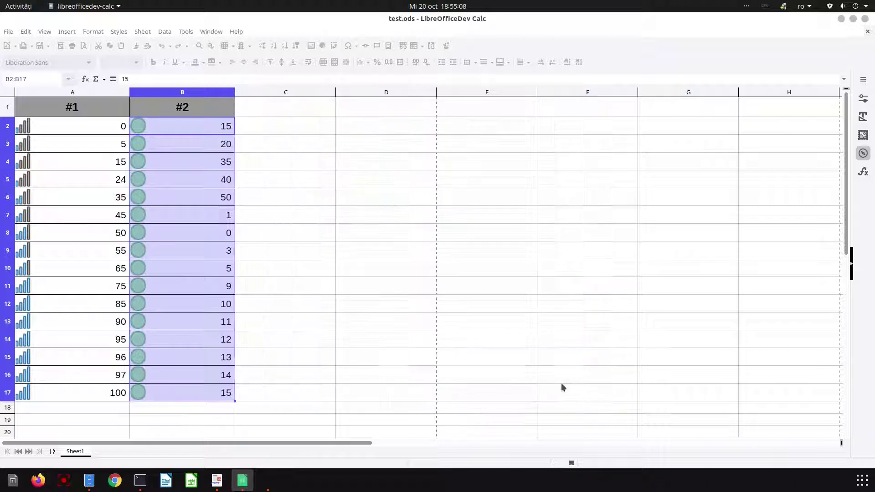
left_click(551, 379)
left_click(332, 227)
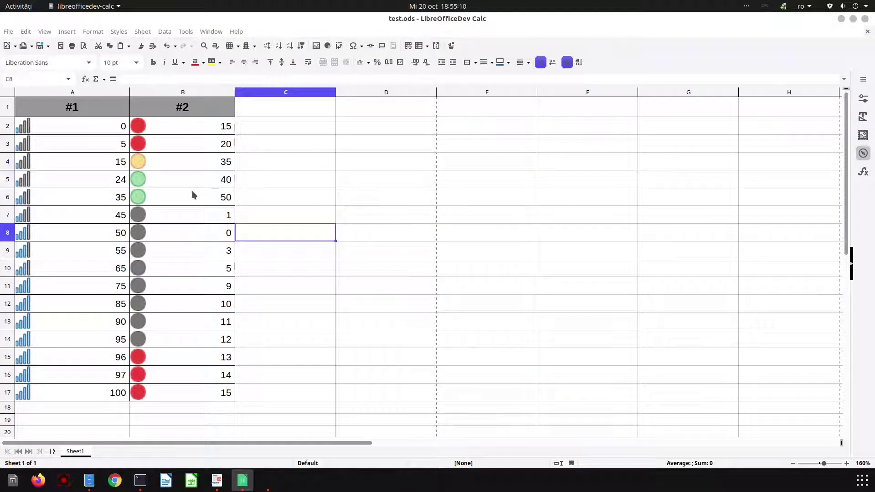
left_click_drag(165, 212, 148, 332)
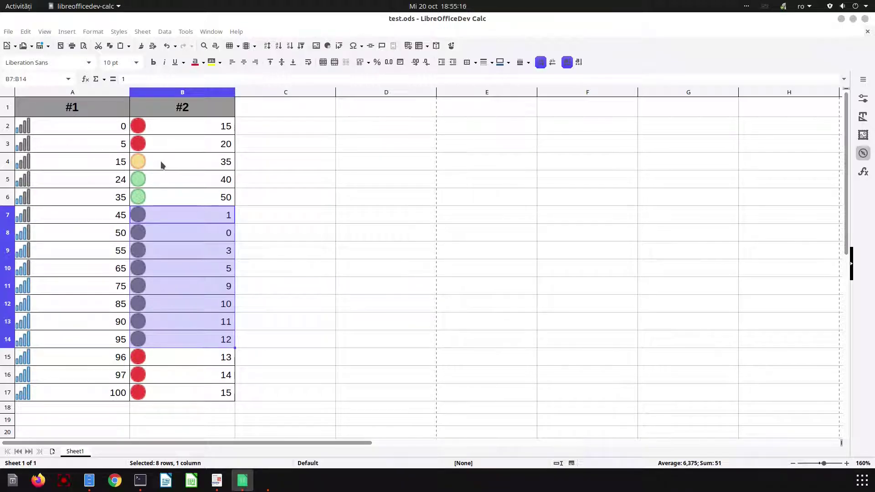
key("Up")
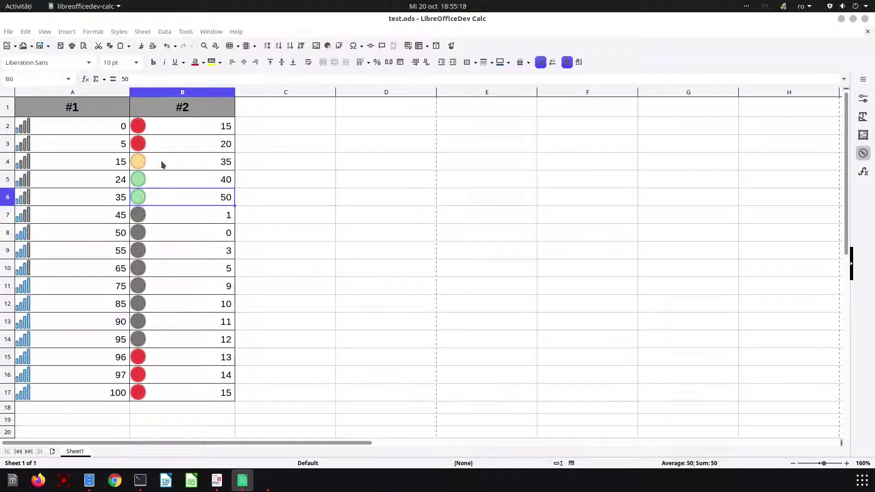
left_click(163, 164)
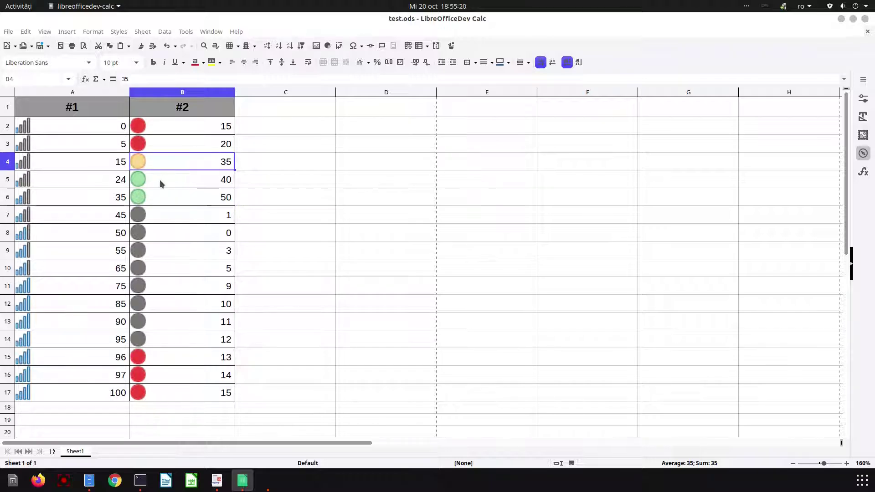
left_click(162, 144)
left_click(158, 166)
left_click(160, 185)
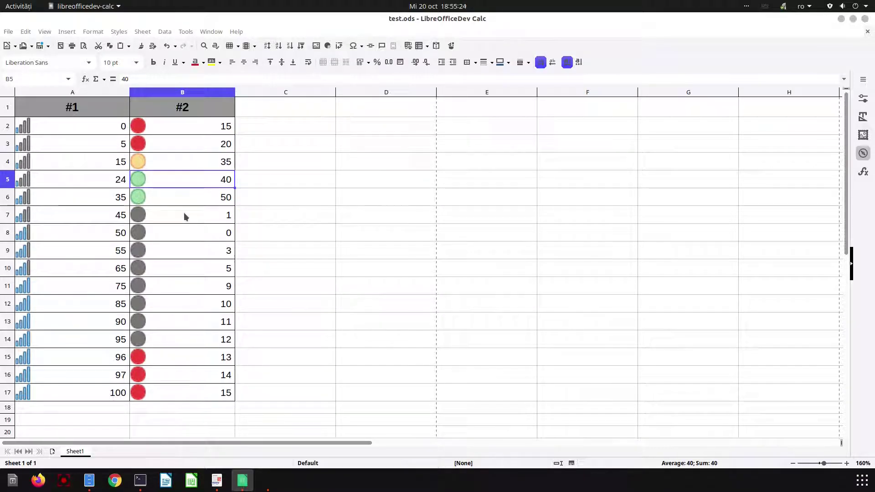
Show the About LibreOfficeDev window with the 7.3.0.0.alpha0+ build details
left_click(236, 31)
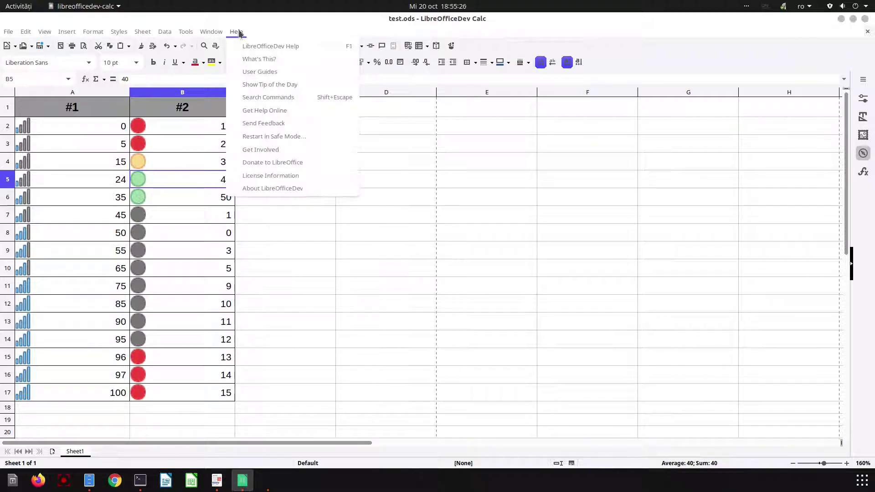
left_click(294, 188)
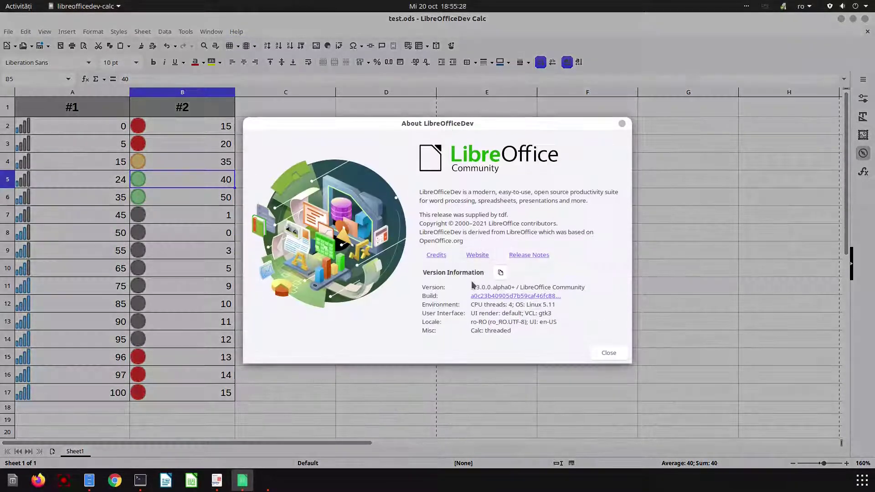